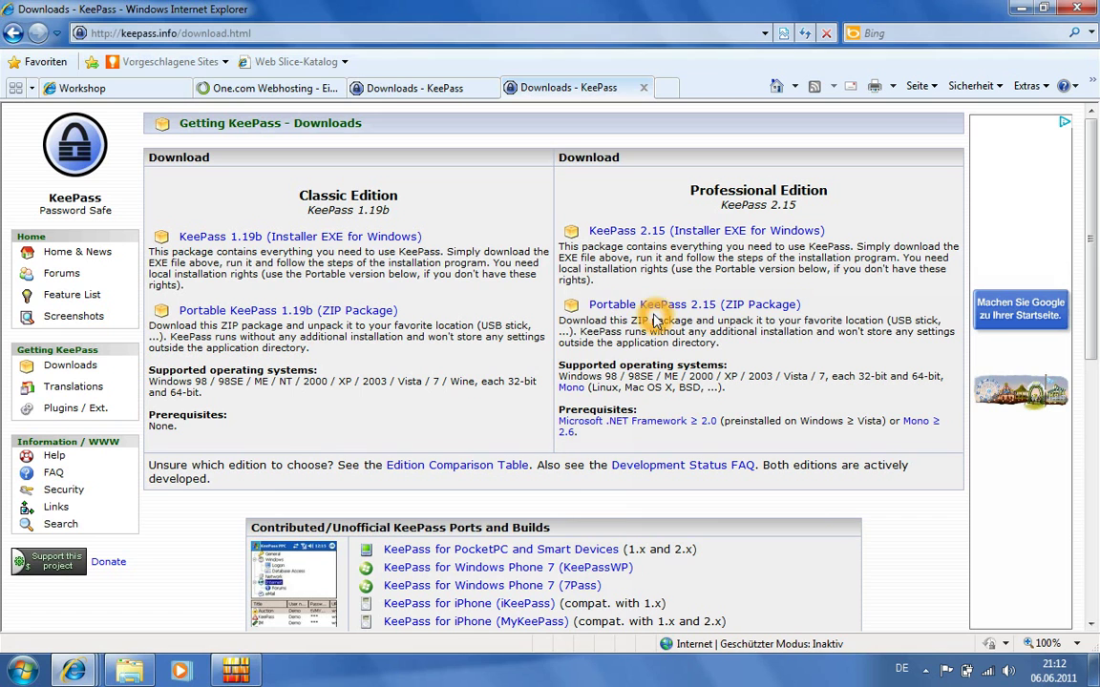
Follow the 'Portable KeePass 2.15 (ZIP Package)' link to its SourceForge download page
left_click(656, 306)
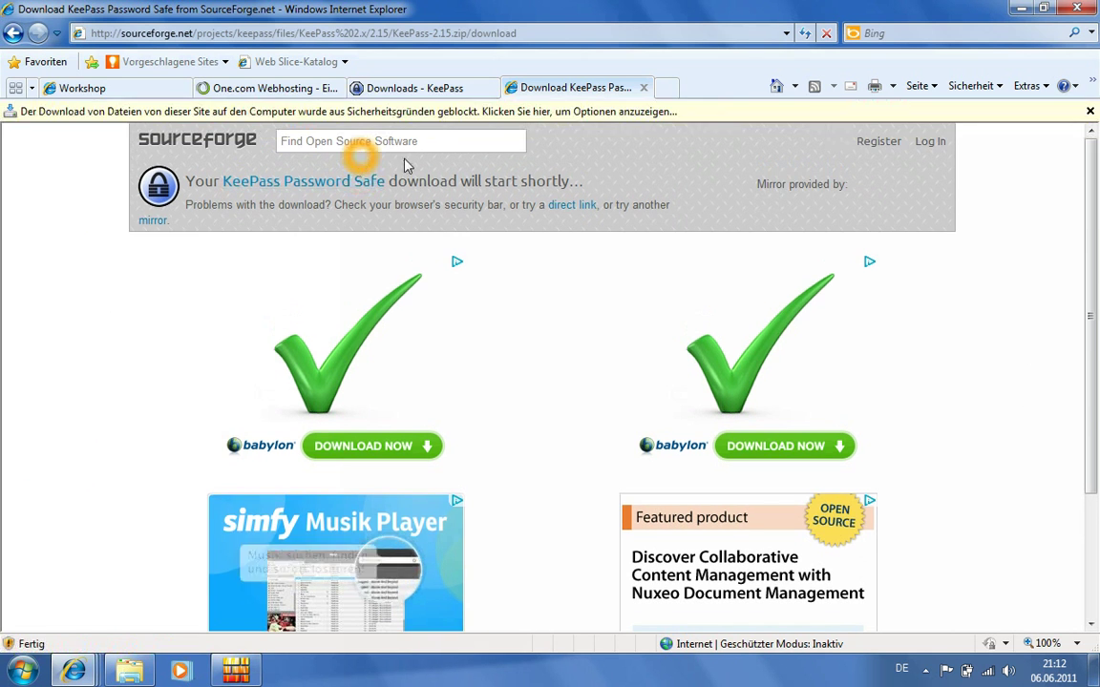
Allow the blocked download, save KeePass-2.15.zip to the Desktop, and open it in WinRAR
left_click(564, 115)
left_click(594, 119)
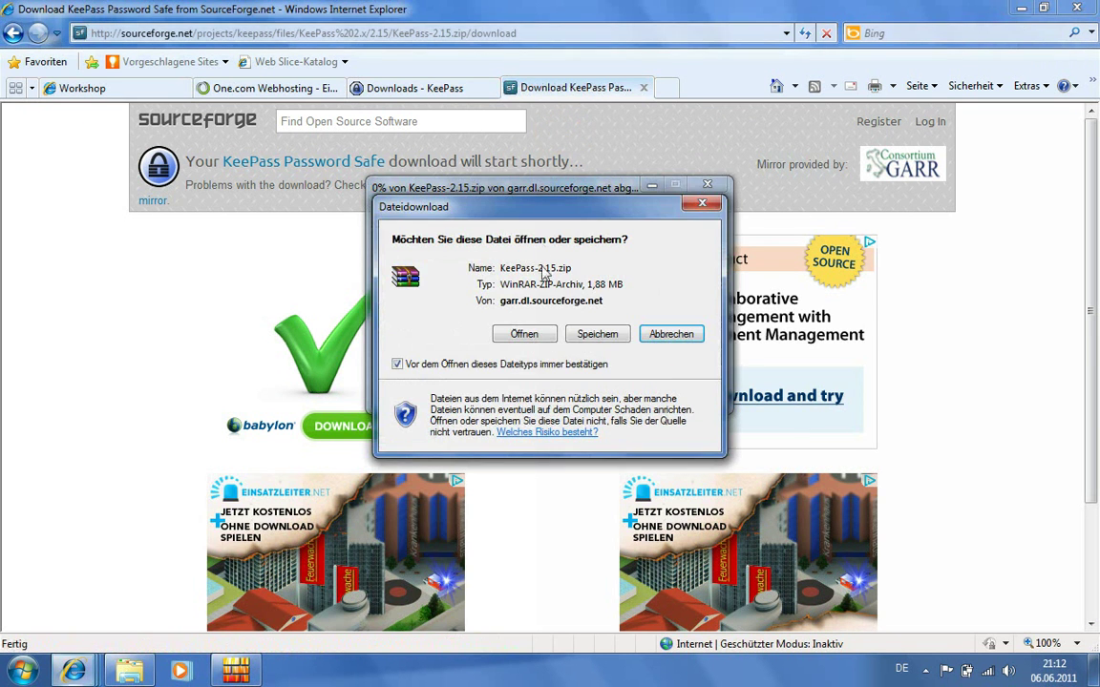
left_click(594, 339)
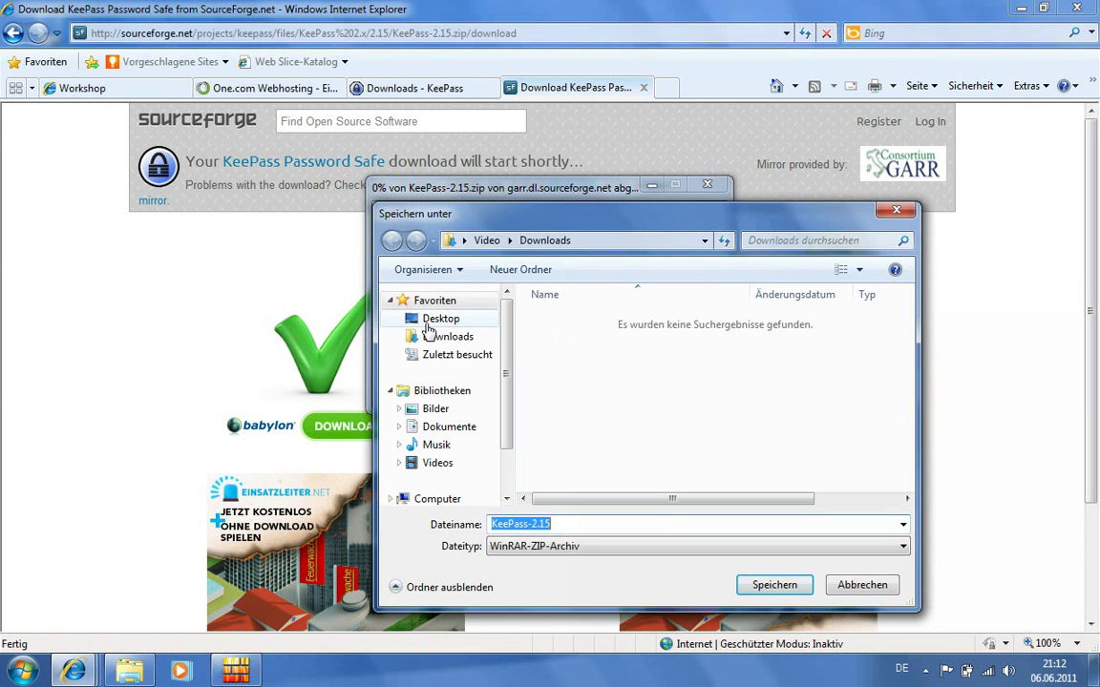
left_click(426, 321)
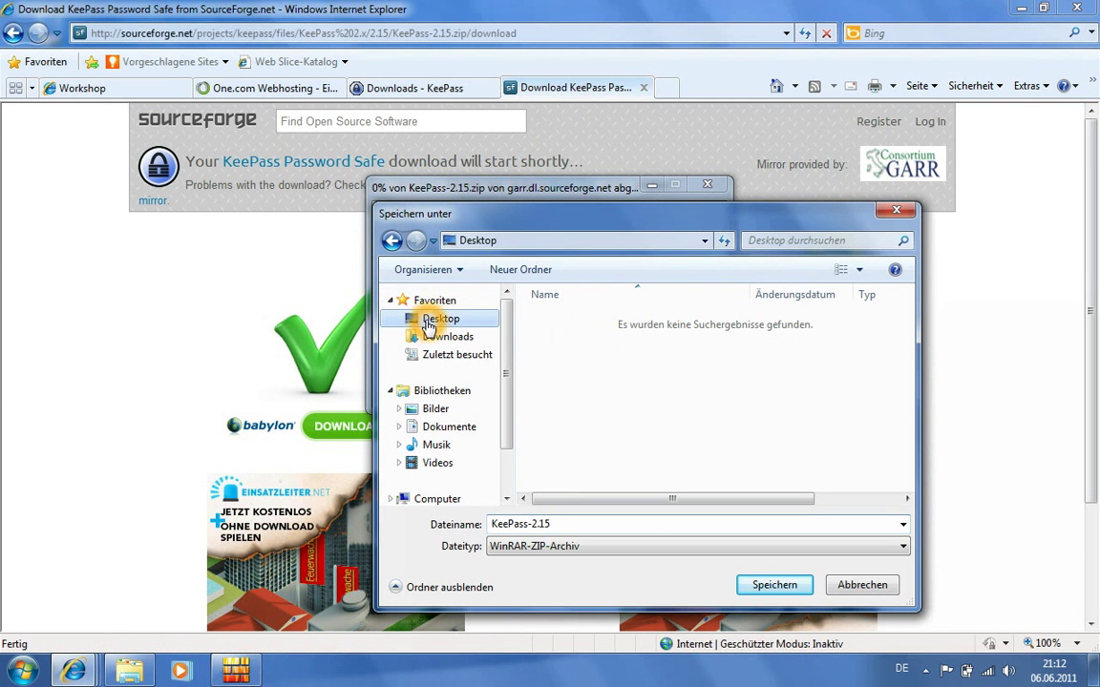
left_click(769, 585)
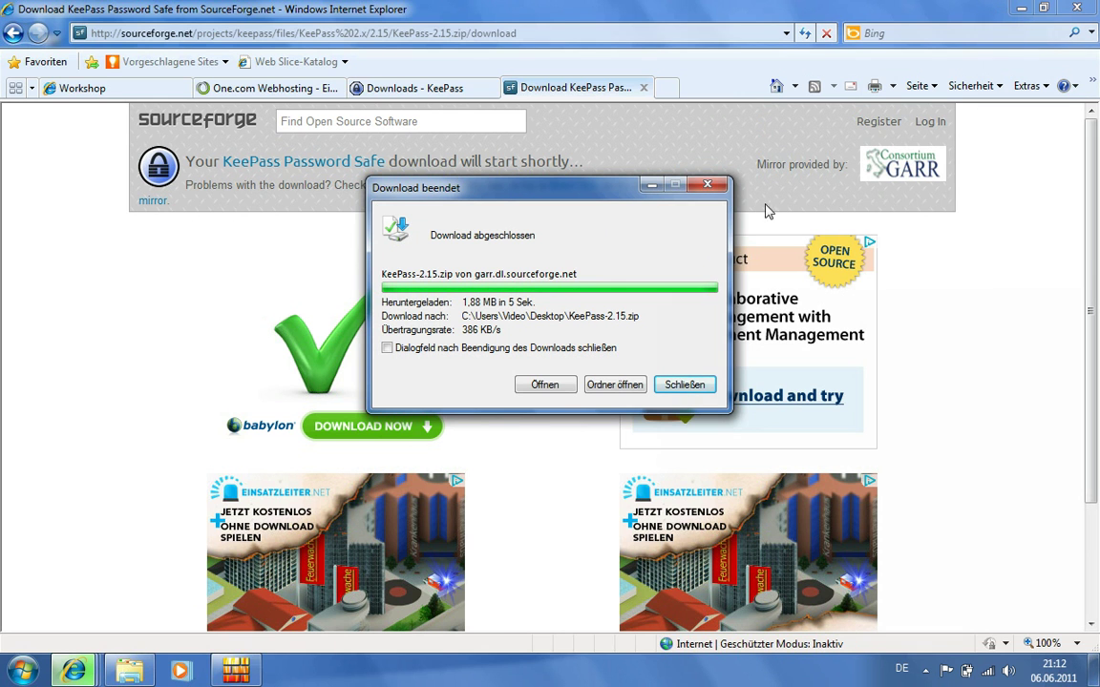
left_click(549, 387)
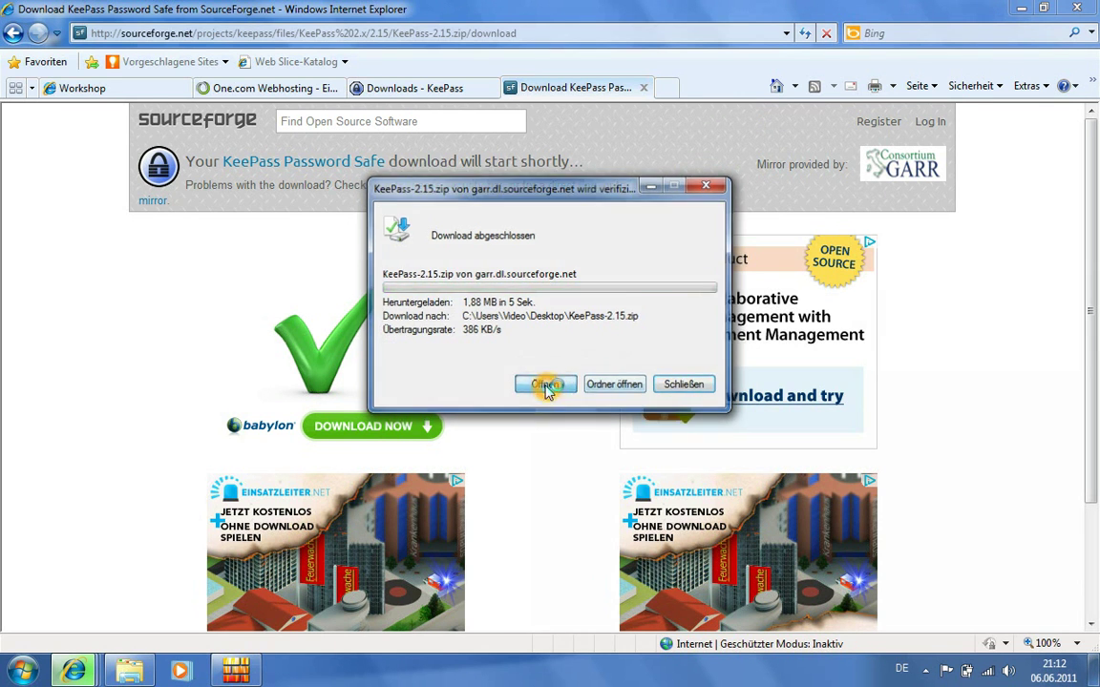
left_click(750, 146)
left_click(1018, 14)
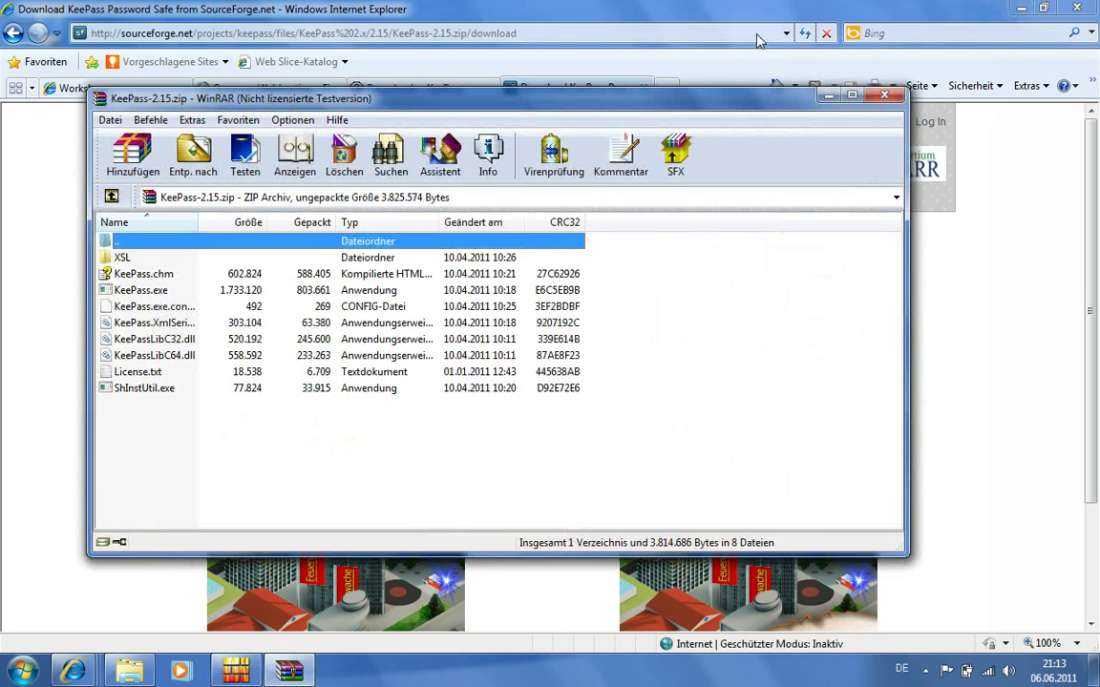
Minimize the Internet Explorer windows and the WinRAR KeePass-2.15.zip window
left_click(1019, 11)
left_click(1020, 12)
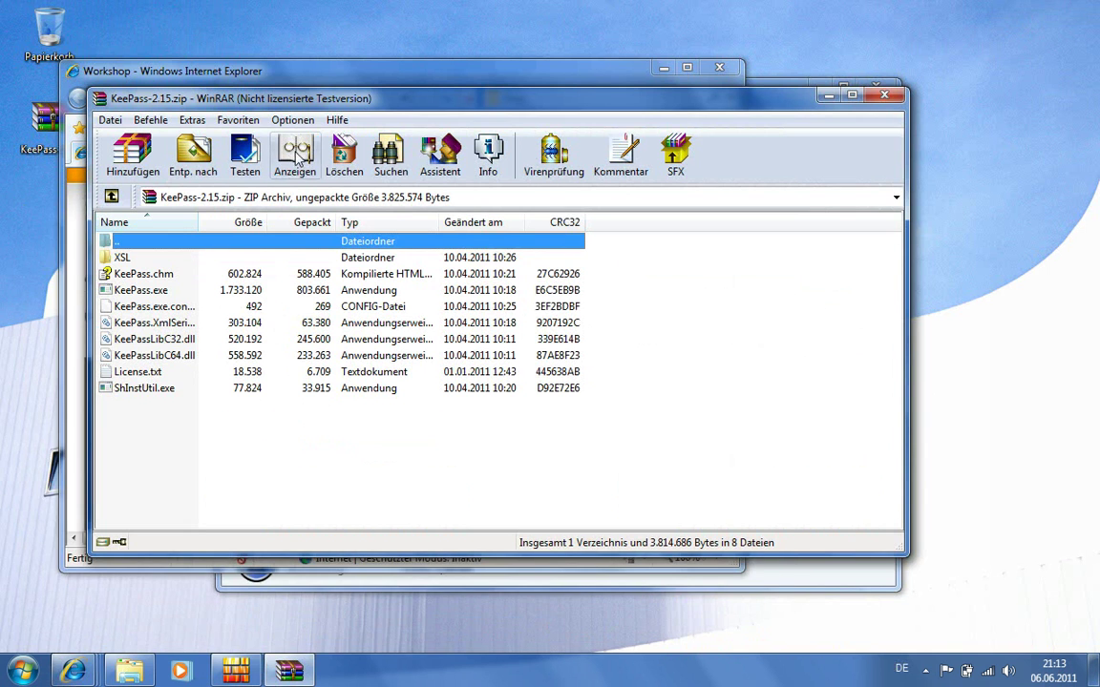
left_click(380, 68)
left_click(721, 67)
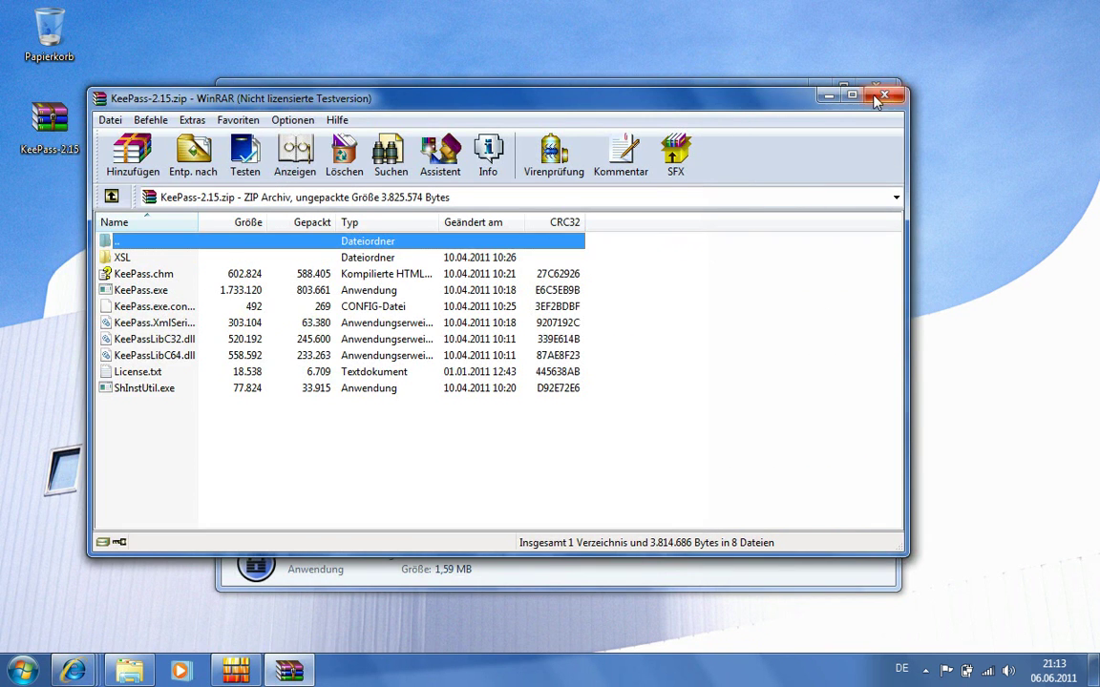
left_click(826, 96)
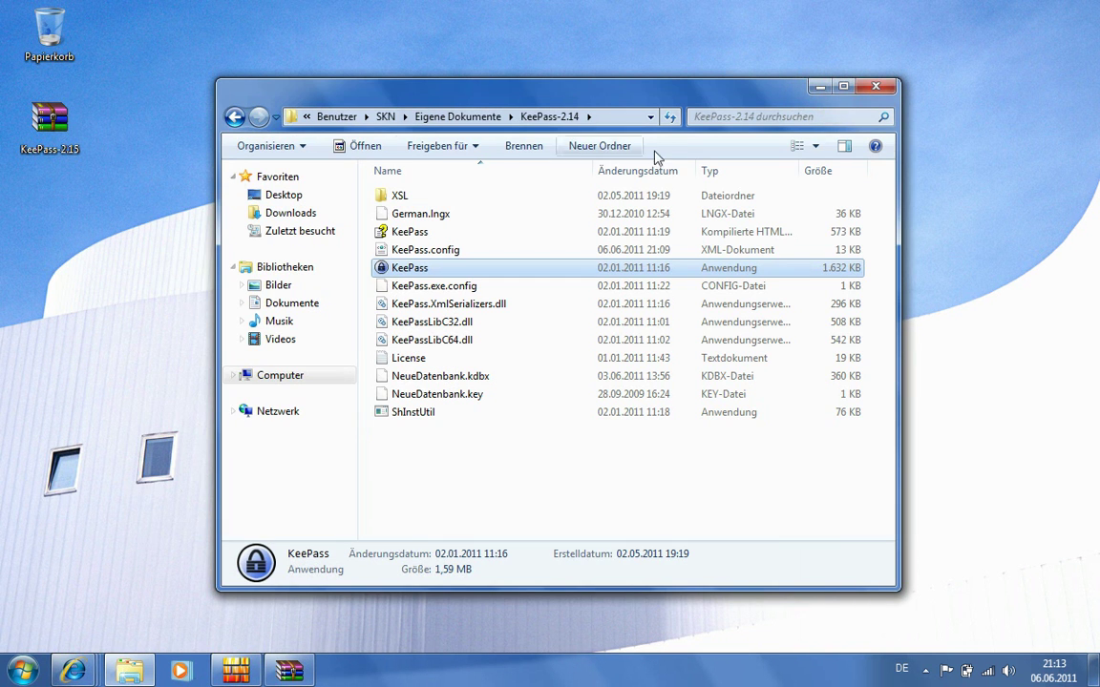
Close the KeePass-2.14 folder window and extract the archive to 'KeePass-2.15\'
left_click(876, 88)
right_click(48, 129)
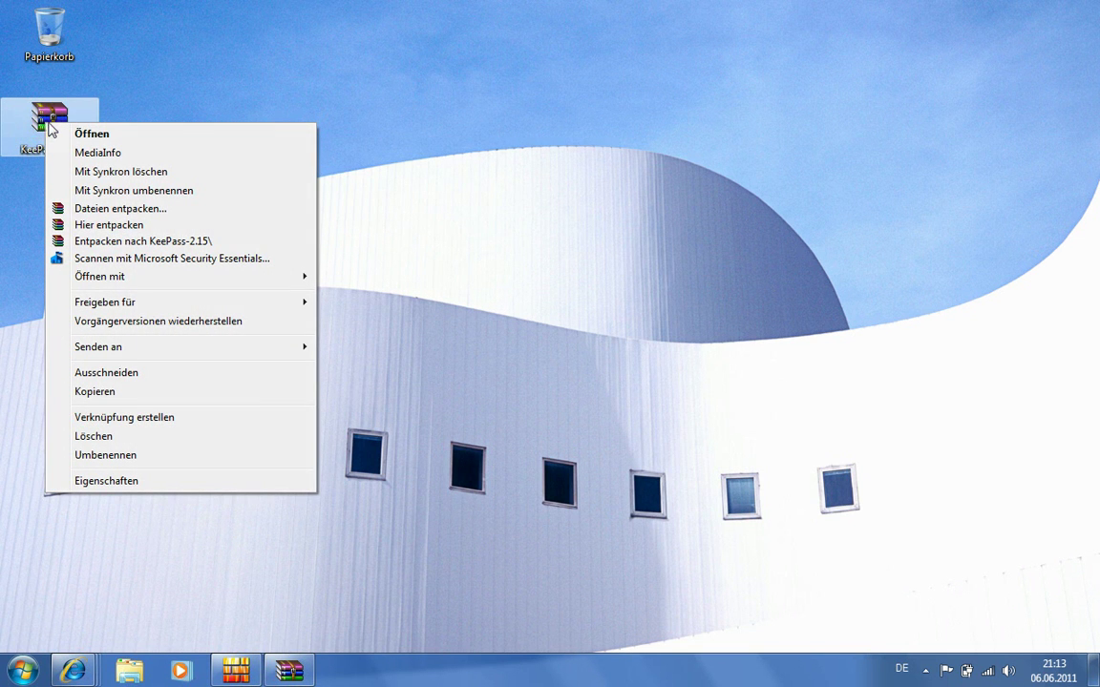
left_click(99, 243)
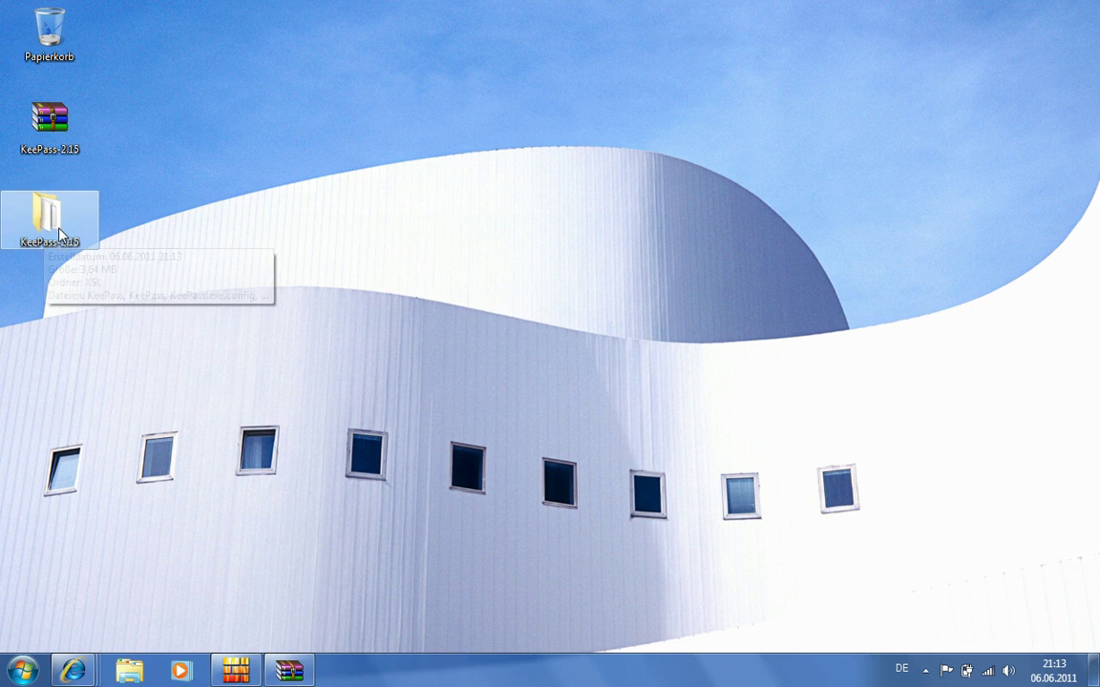
Open the extracted KeePass-2.15 folder, then return to the keepass.info Downloads page
left_click(49, 225)
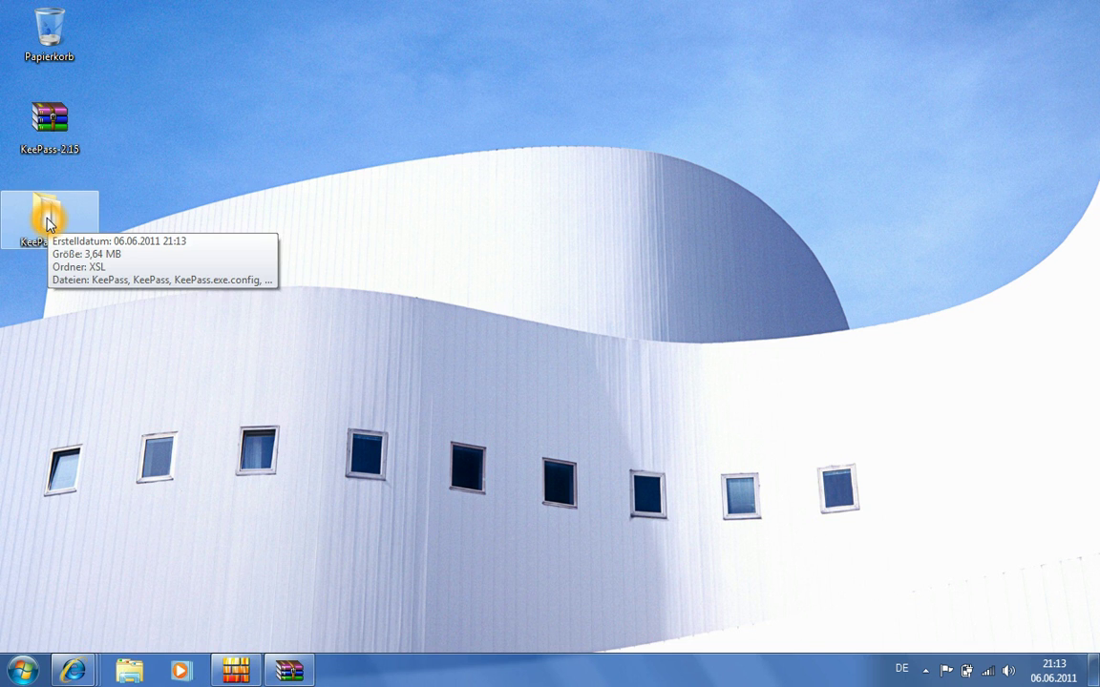
double_click(50, 222)
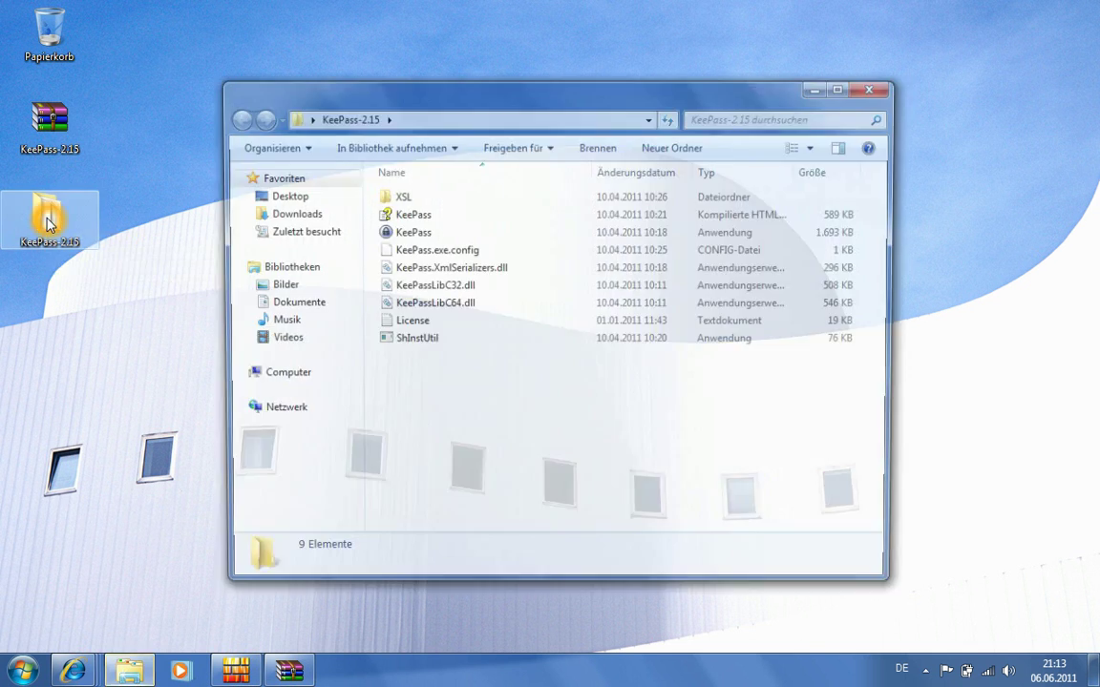
left_click(426, 239)
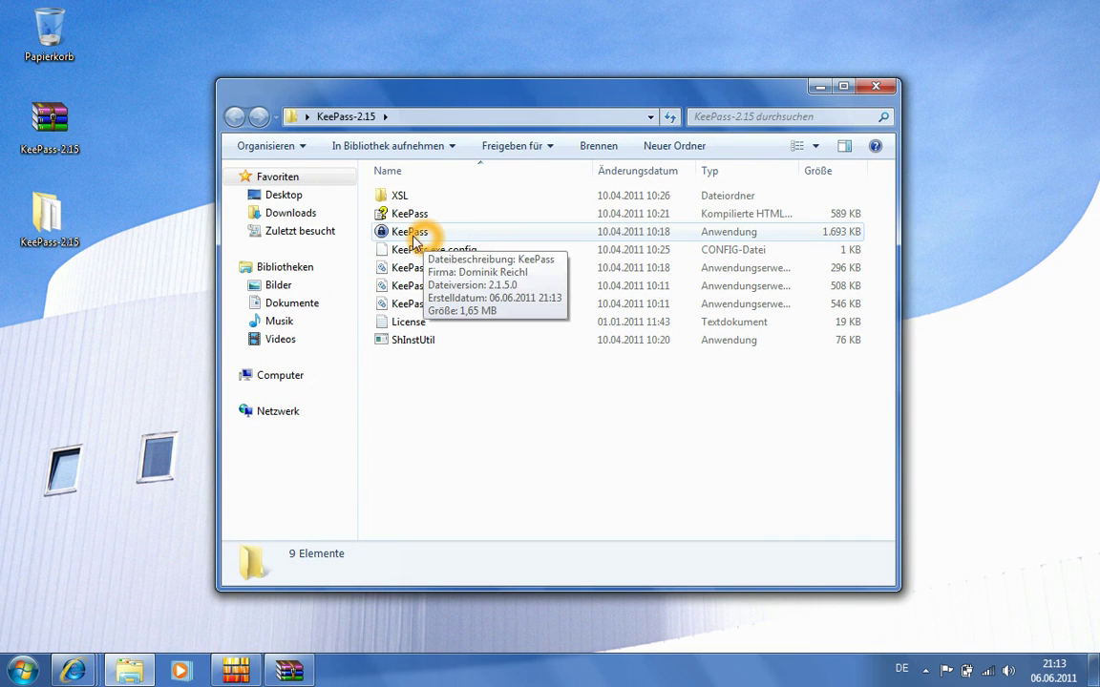
mouse_move(72, 675)
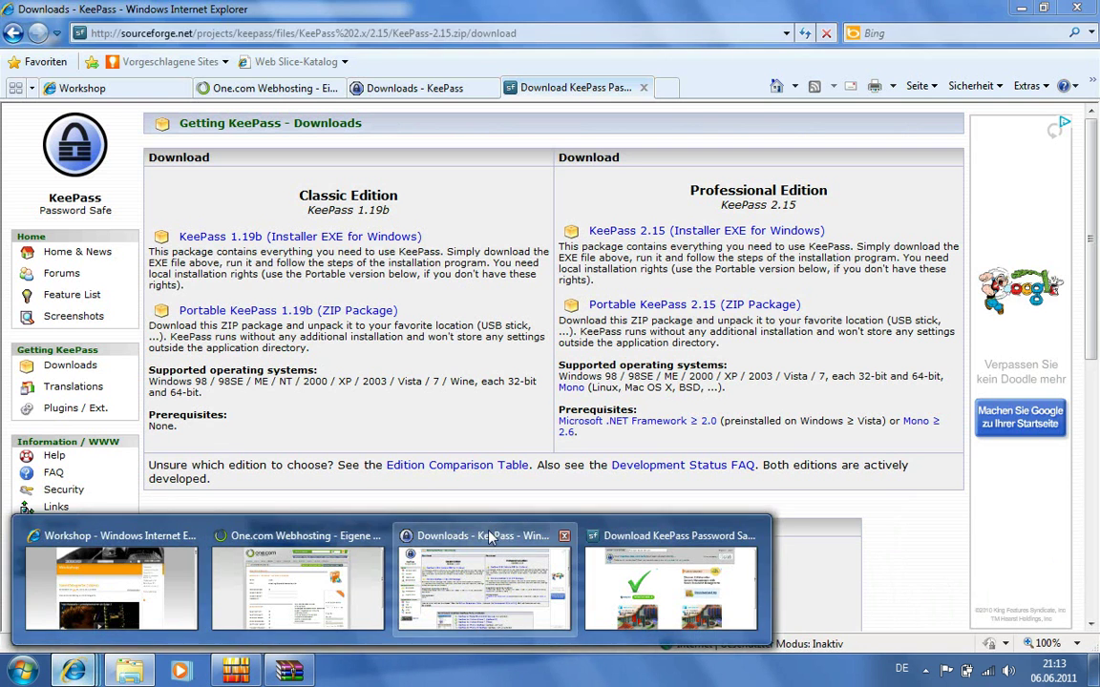
left_click(489, 538)
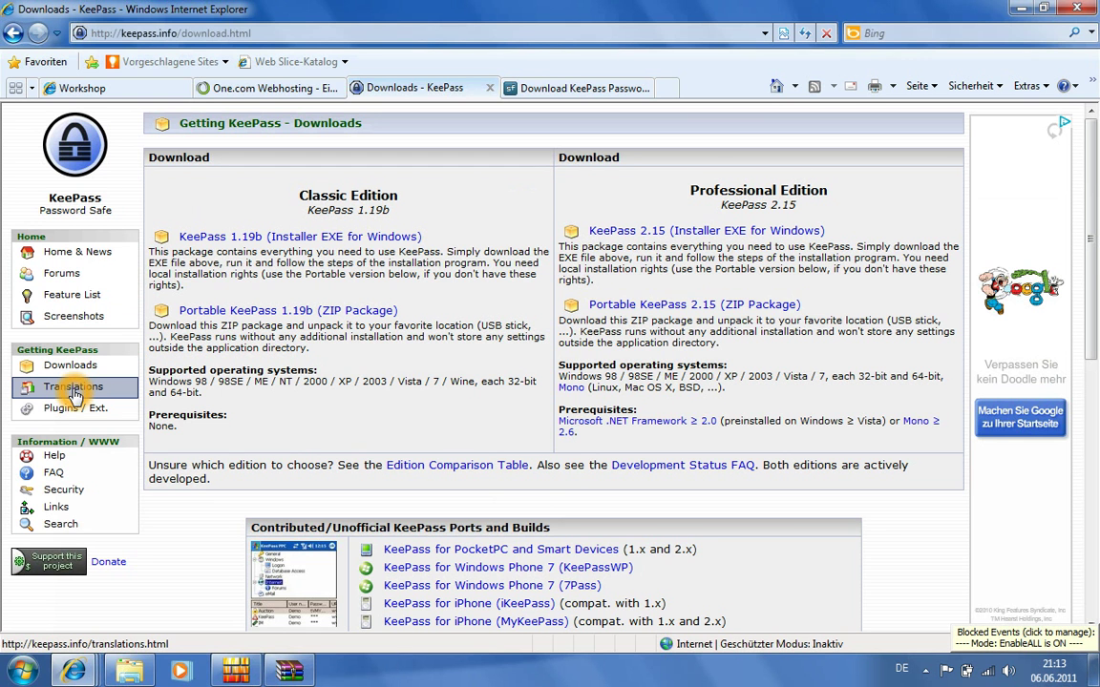
Follow German's [2.x] link on the Translations page and maximize the download window
left_click(73, 393)
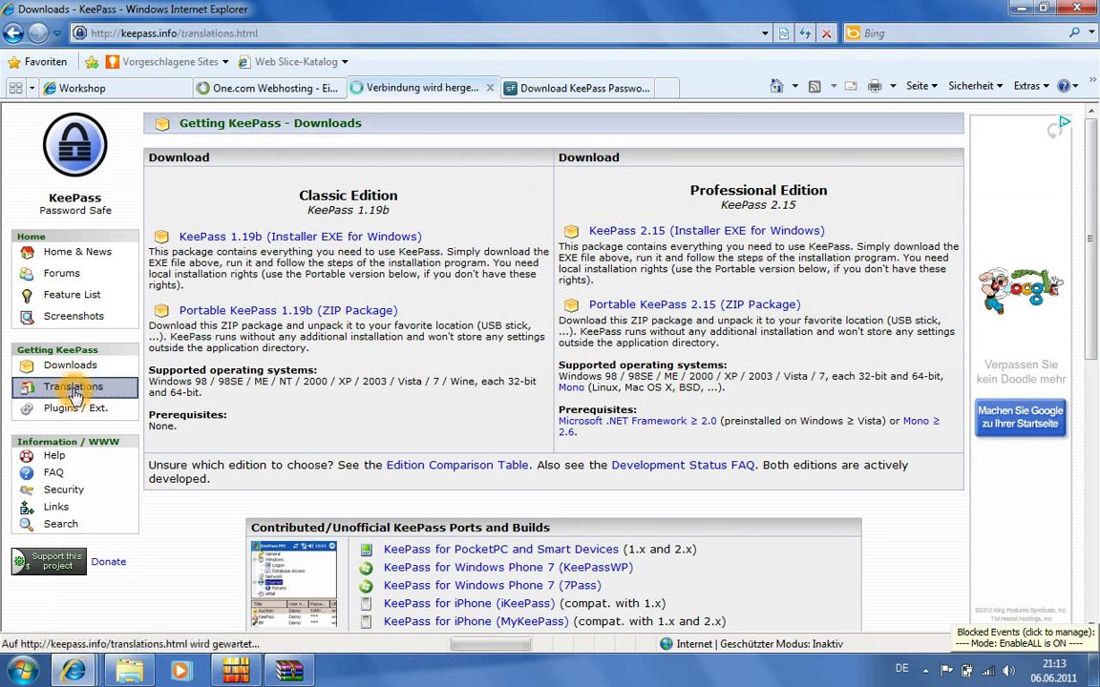
scroll(438, 386, "down", 3)
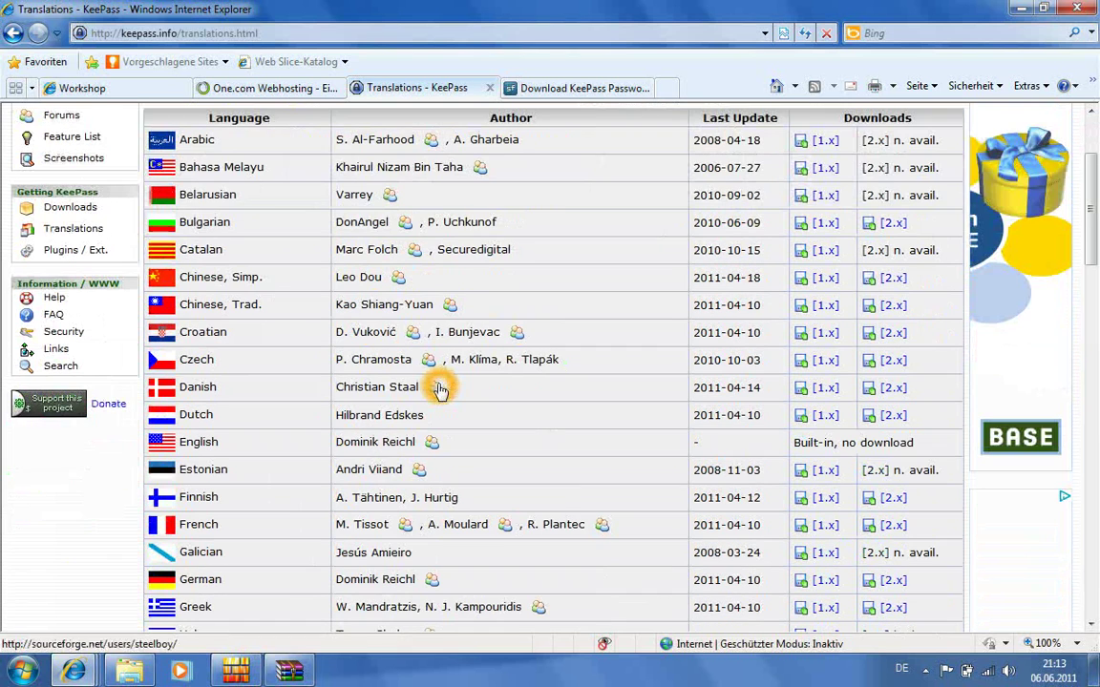
left_click(890, 582)
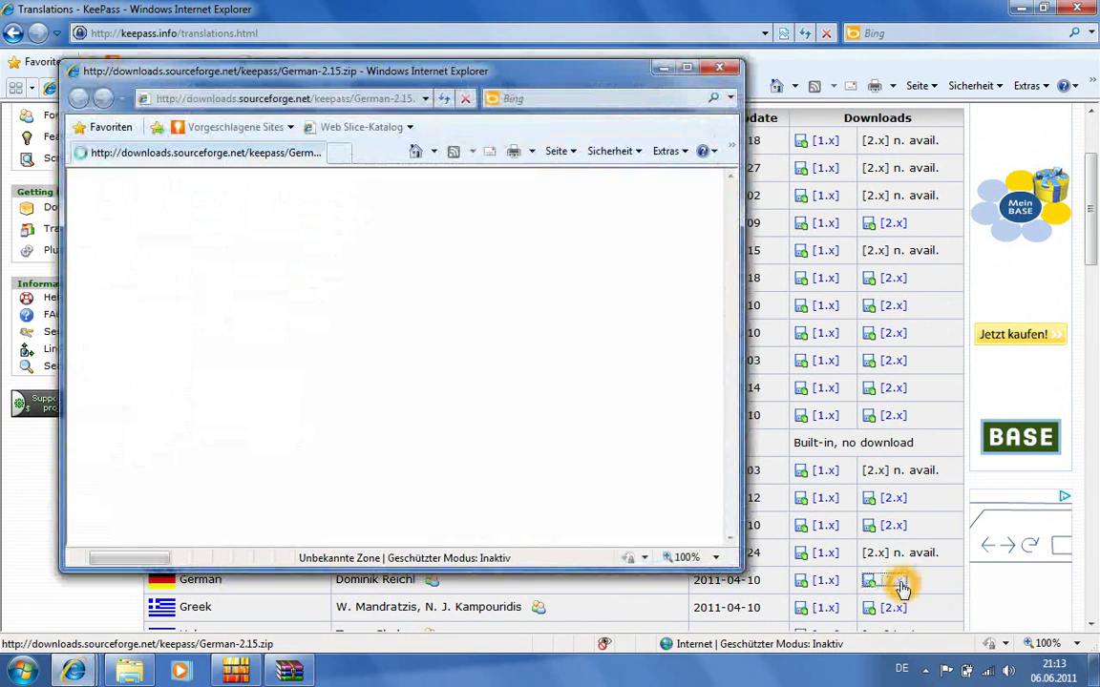
left_click(446, 236)
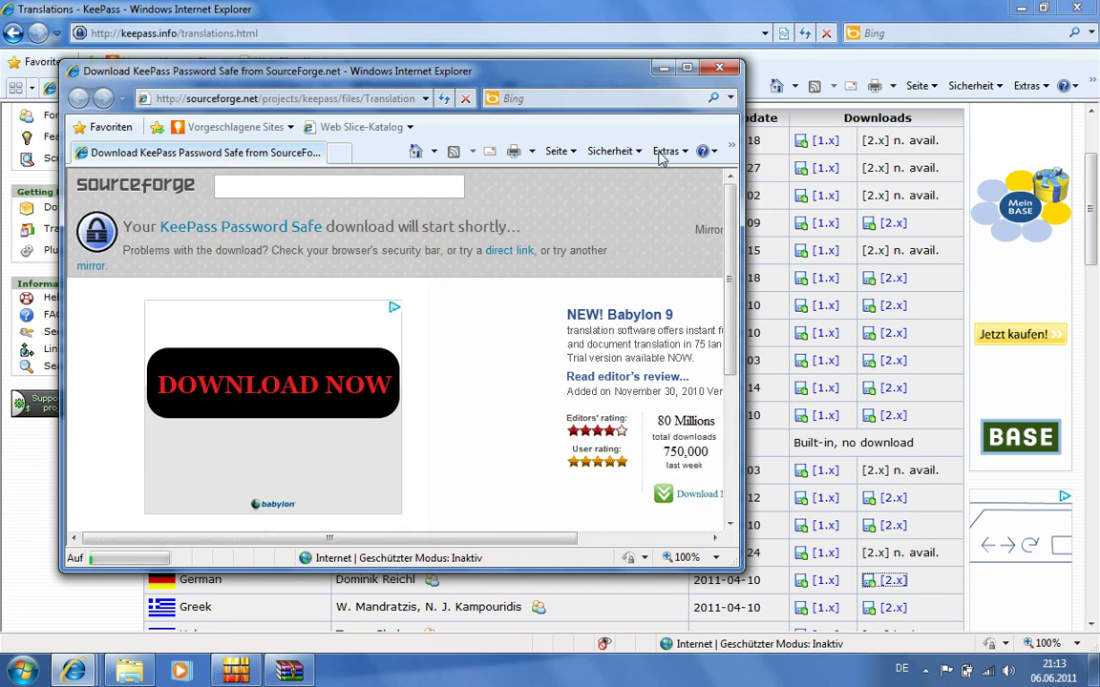
left_click(688, 70)
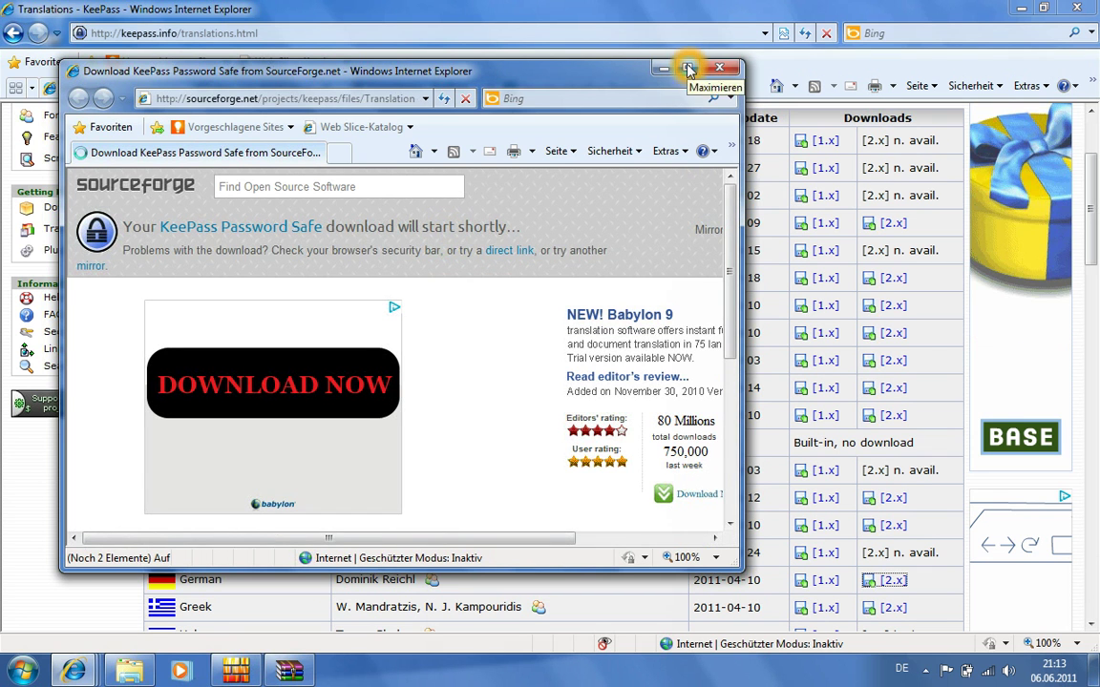
left_click(689, 70)
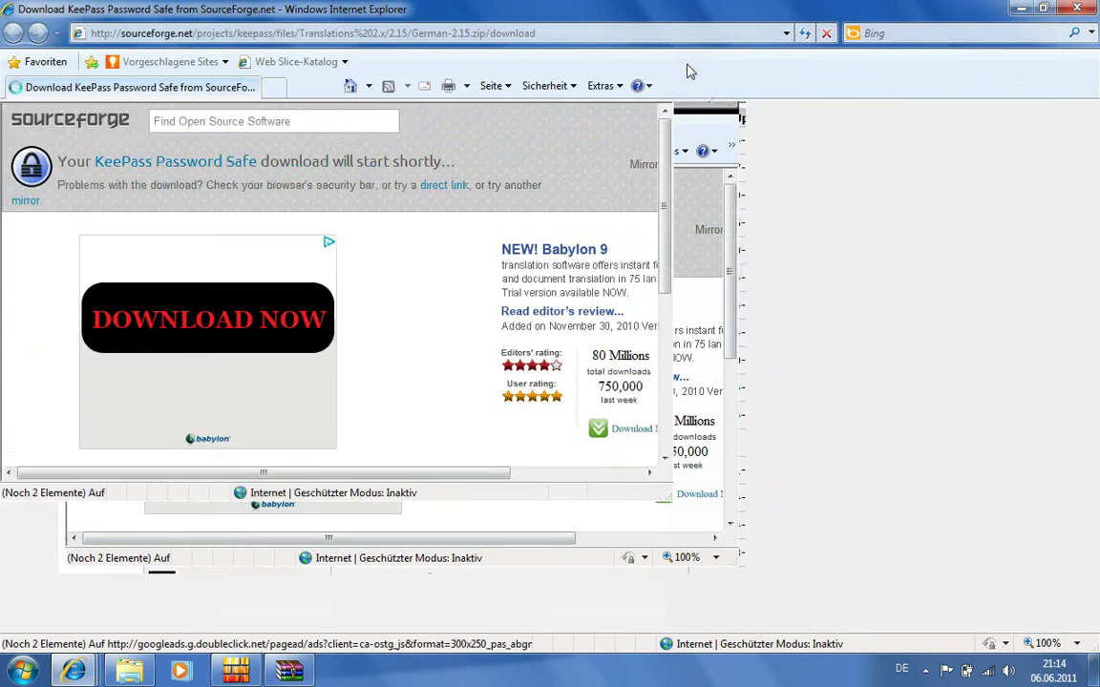
Save German-2.15.zip to the Desktop and minimize the browser windows
left_click(443, 108)
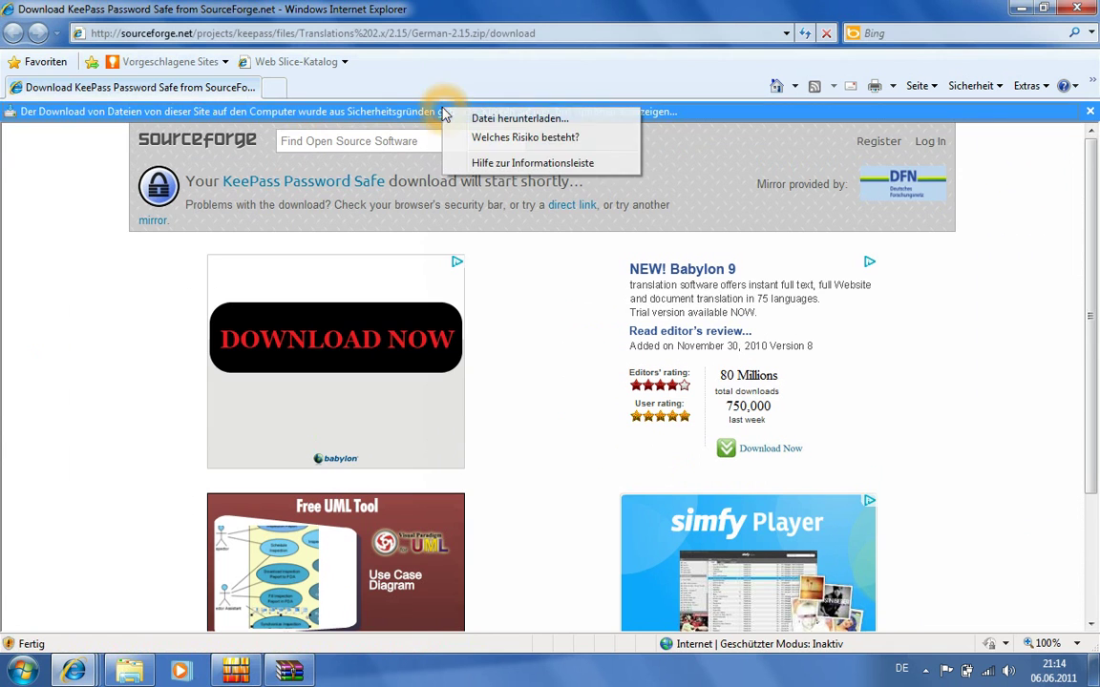
left_click(495, 121)
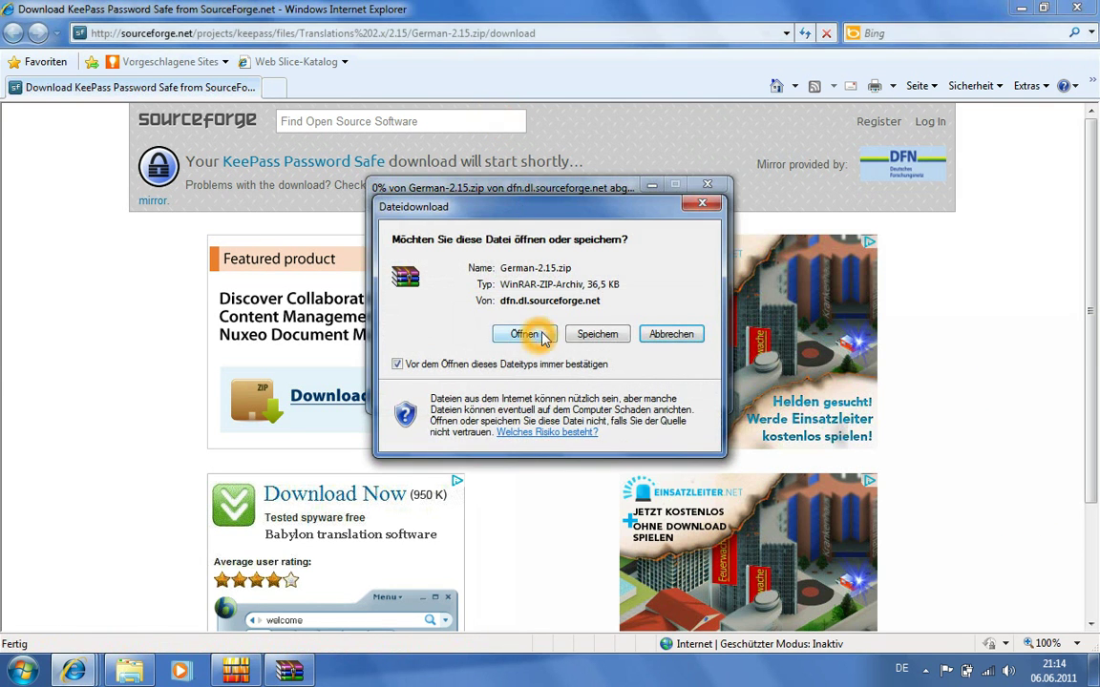
left_click(579, 335)
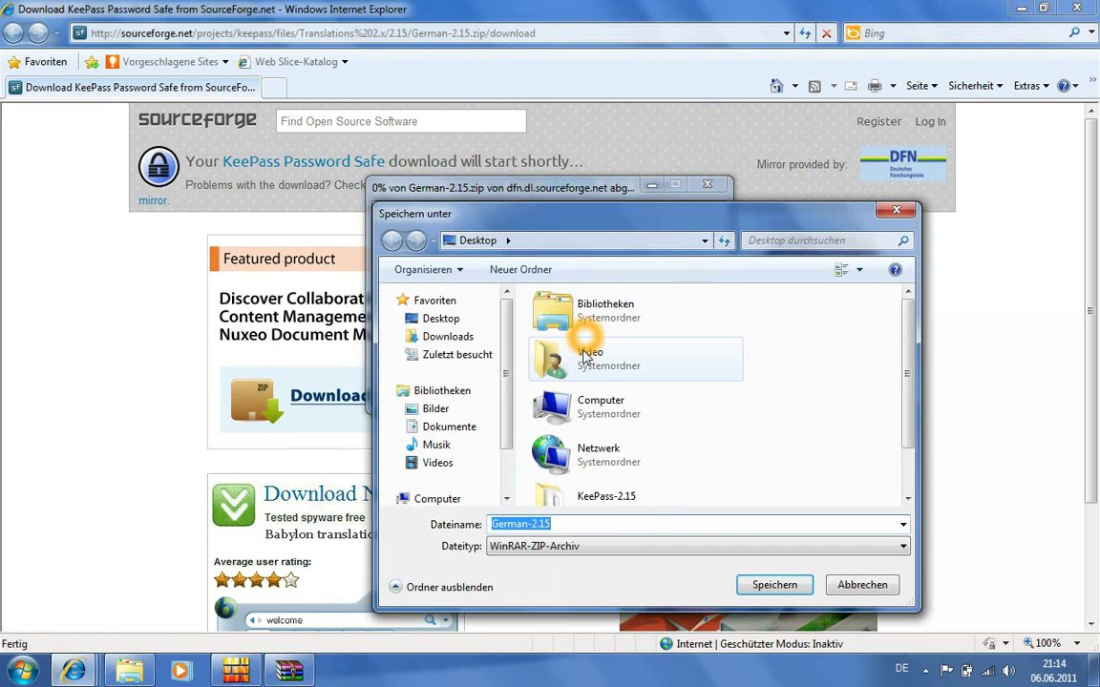
left_click(767, 592)
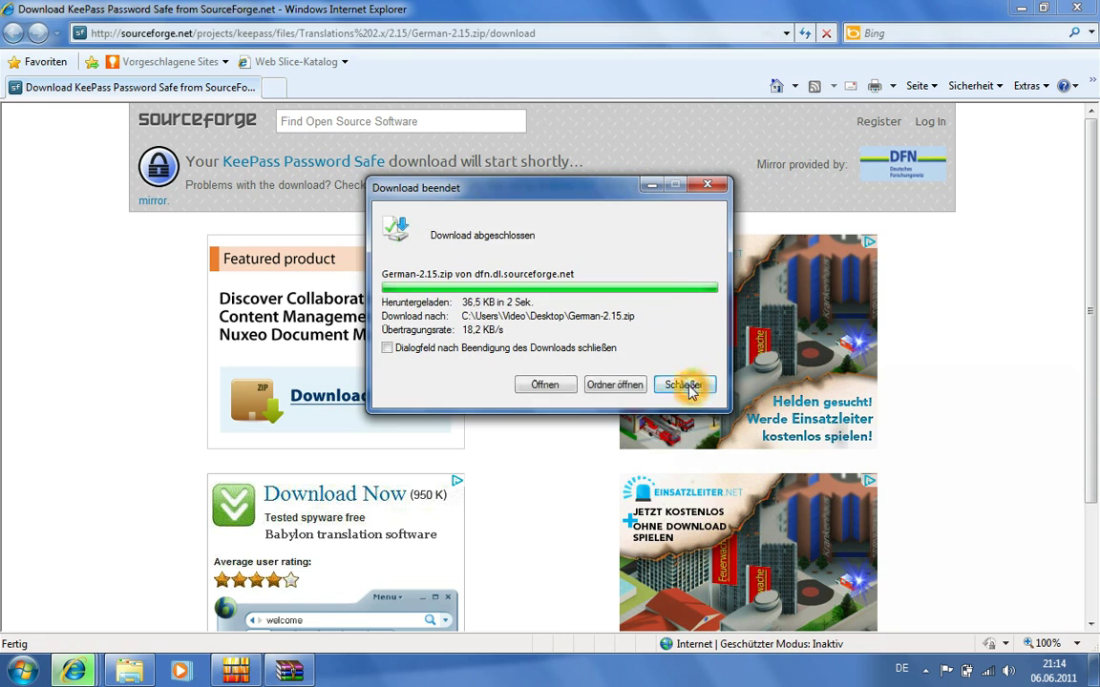
left_click(689, 386)
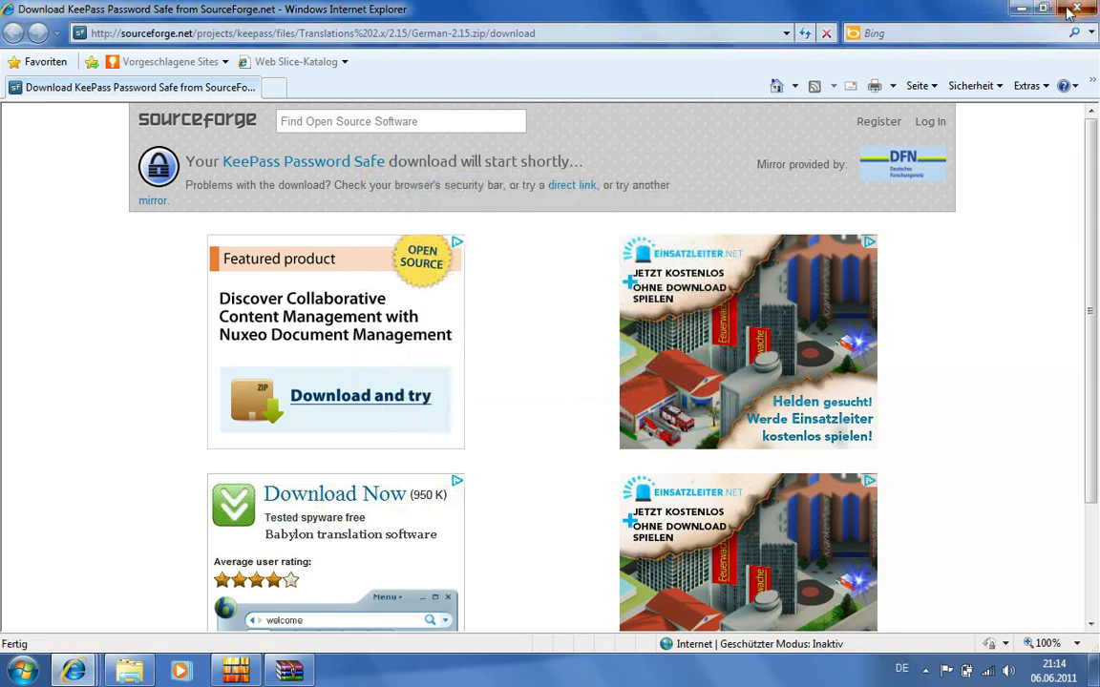
left_click(1019, 9)
left_click(1020, 10)
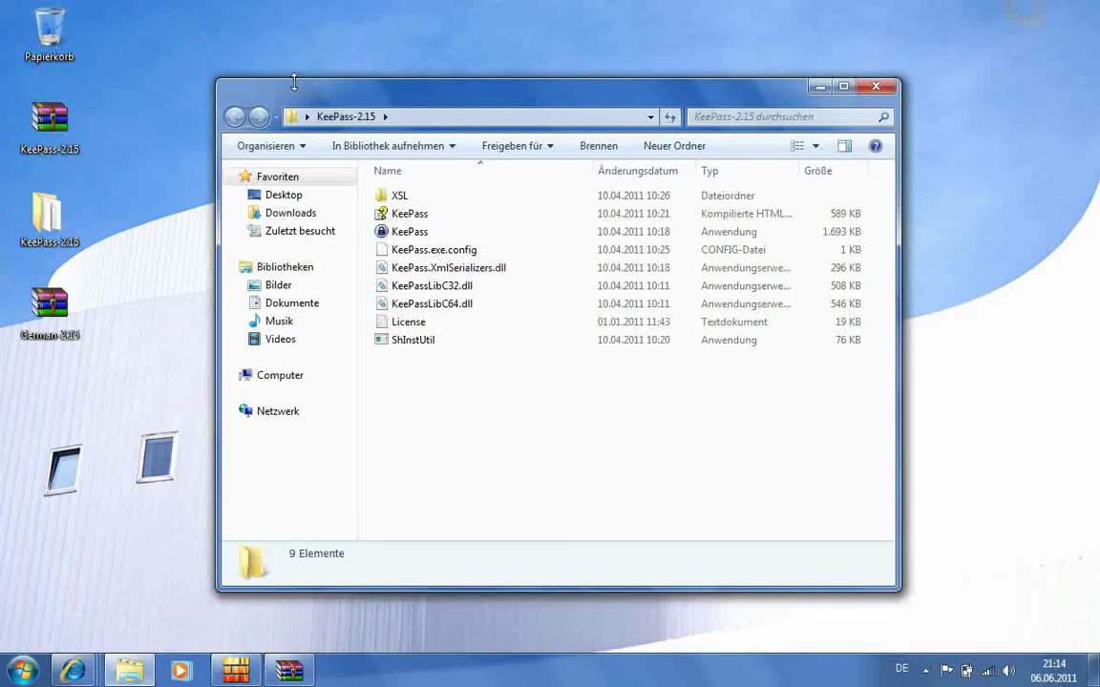
Extract German-2.15 into a German-2.15 folder and open it
left_click(50, 310)
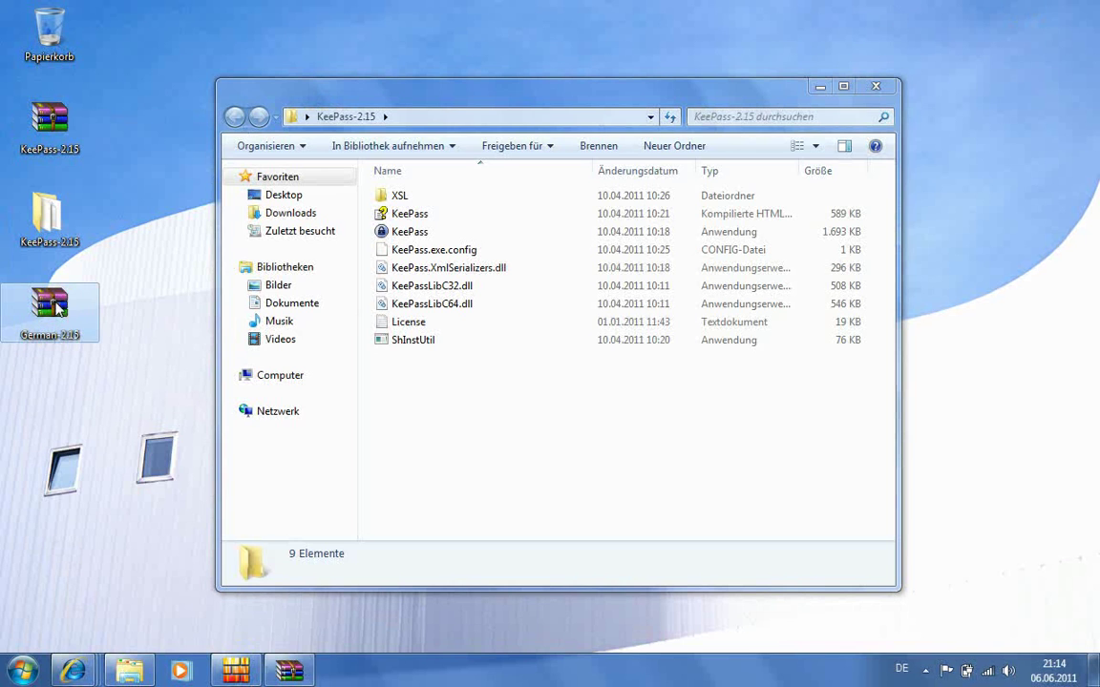
right_click(58, 306)
left_click(184, 401)
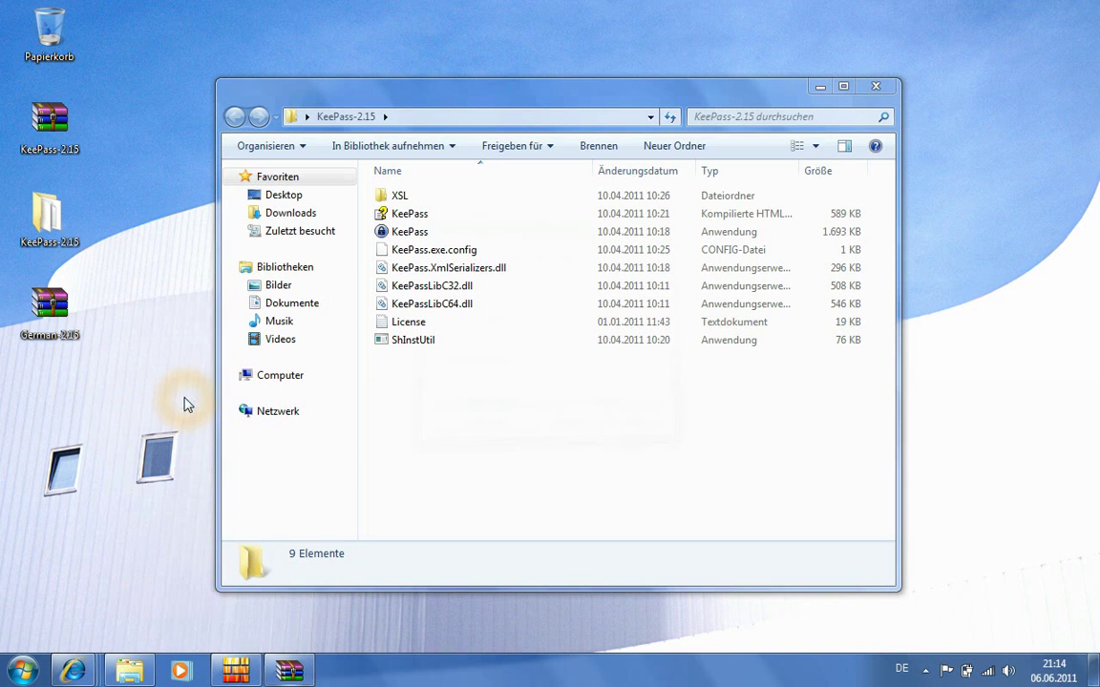
double_click(49, 402)
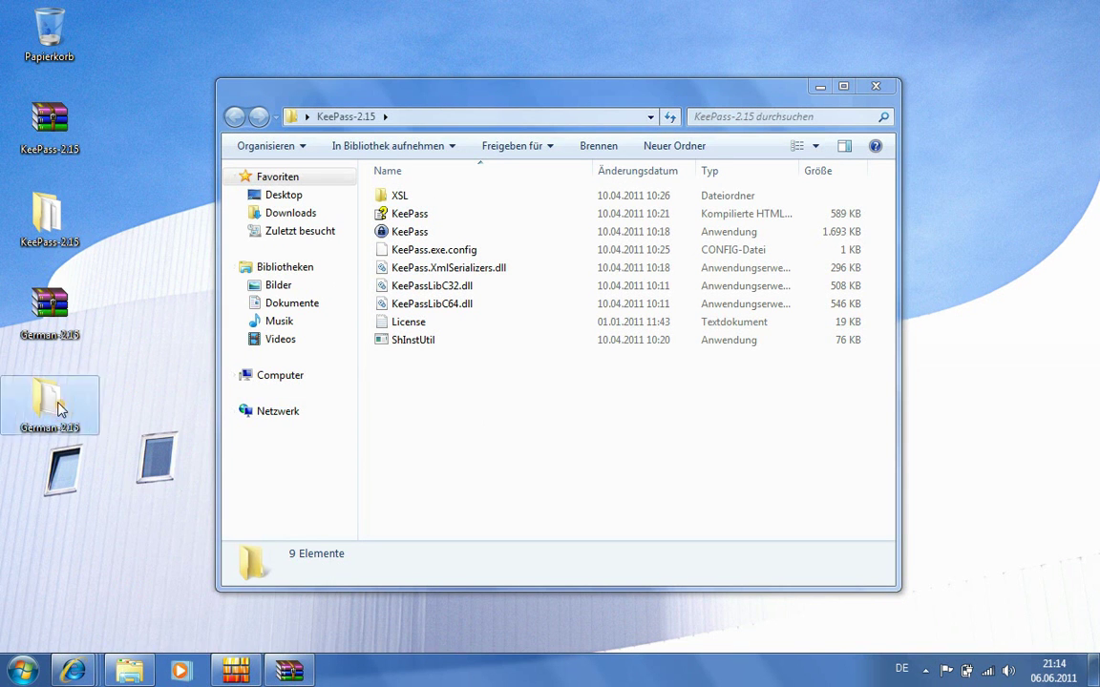
Drag German.lngx into the KeePass-2.15 folder and launch KeePass.exe
left_click(442, 219)
left_click_drag(473, 117, 764, 142)
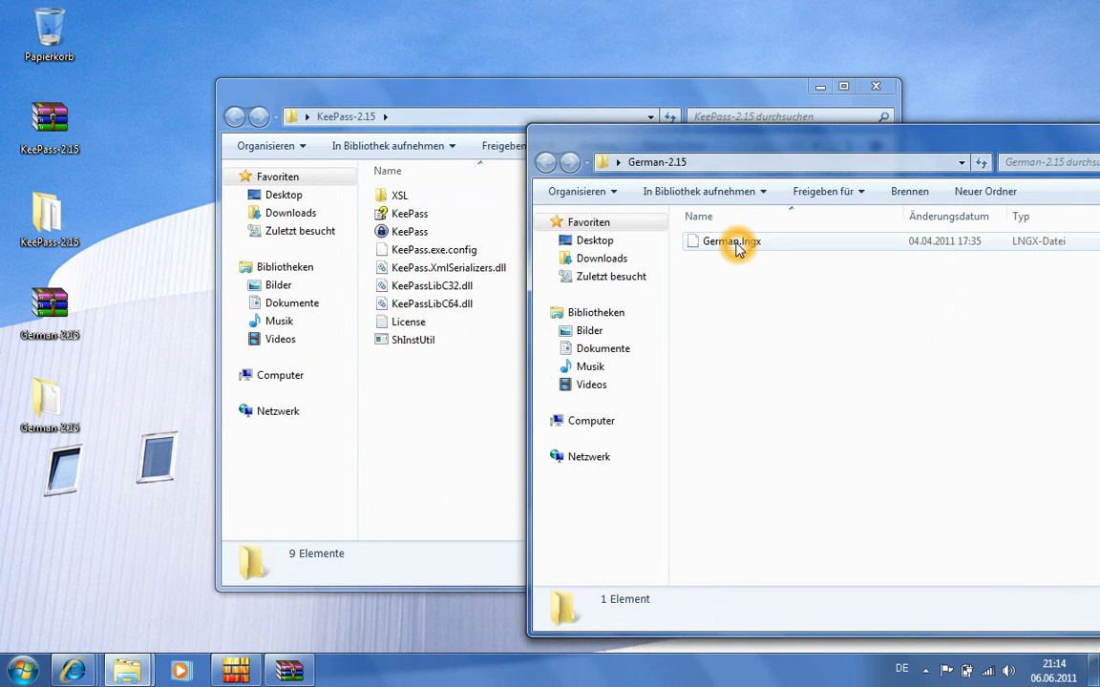
left_click_drag(430, 92, 276, 92)
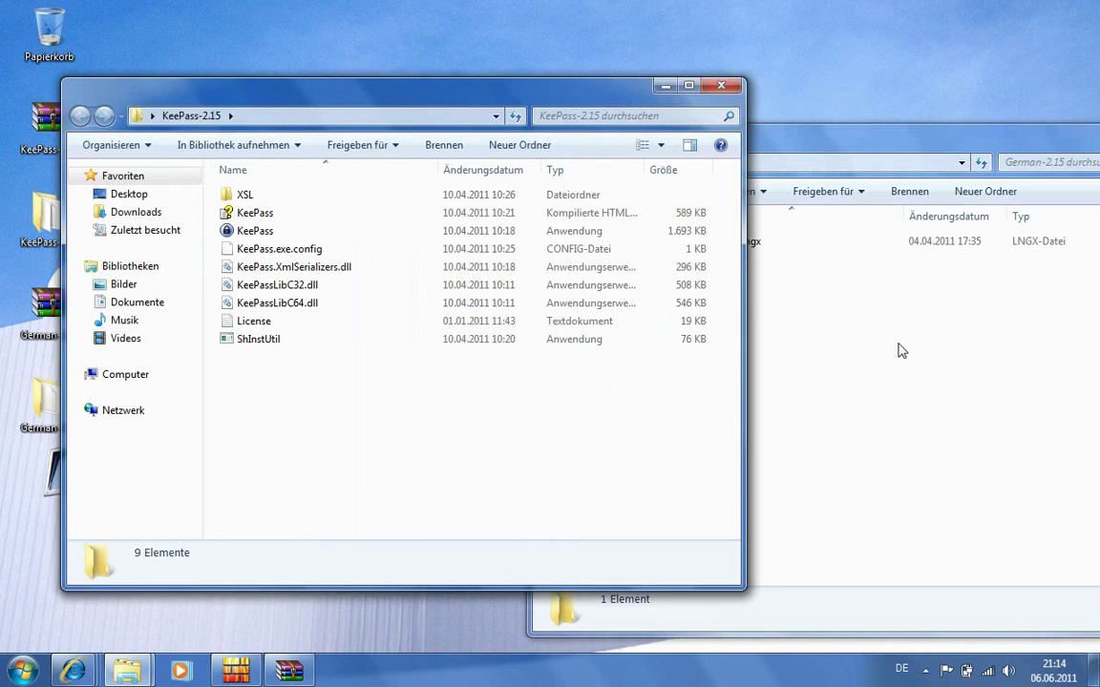
left_click(844, 344)
left_click_drag(721, 250, 265, 406)
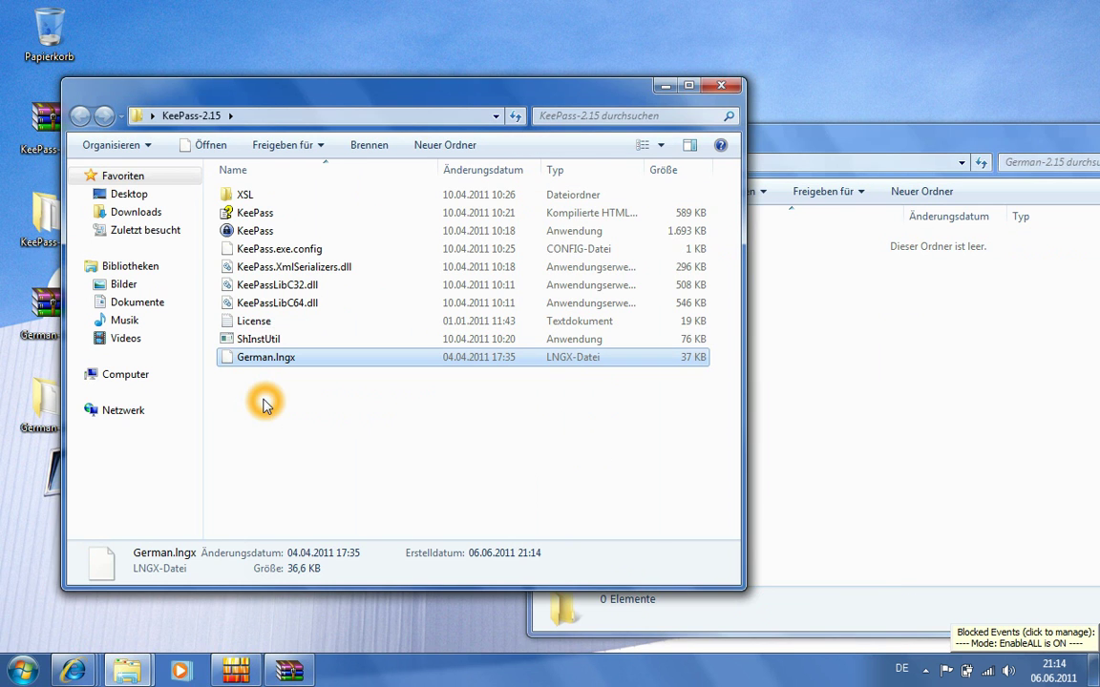
left_click(254, 234)
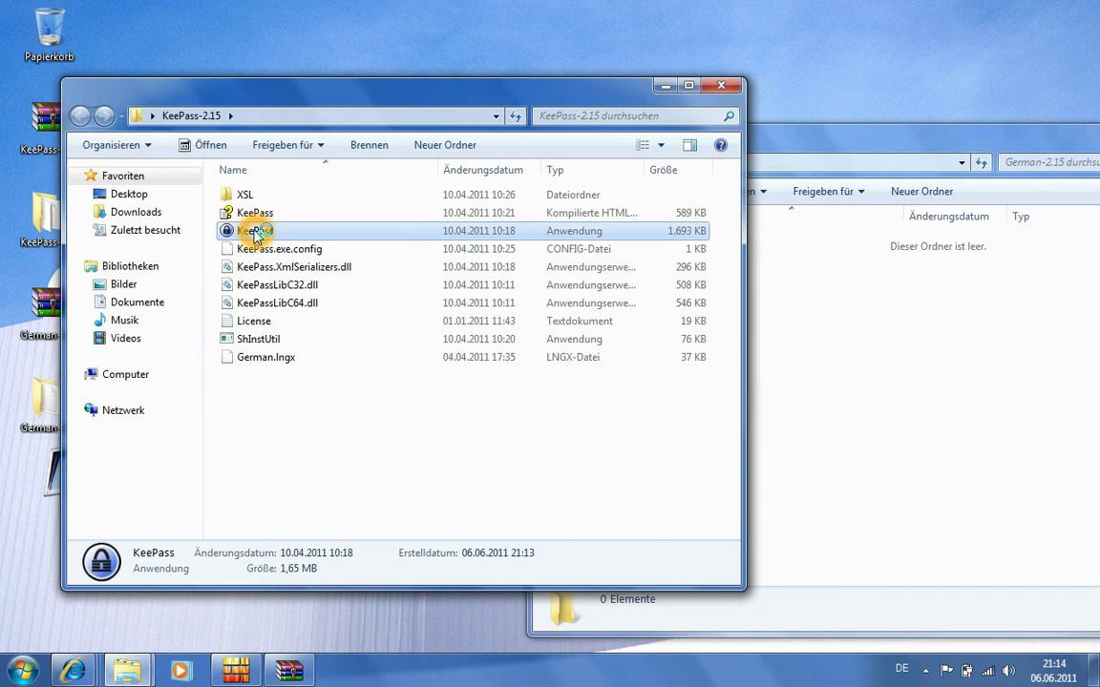
double_click(254, 234)
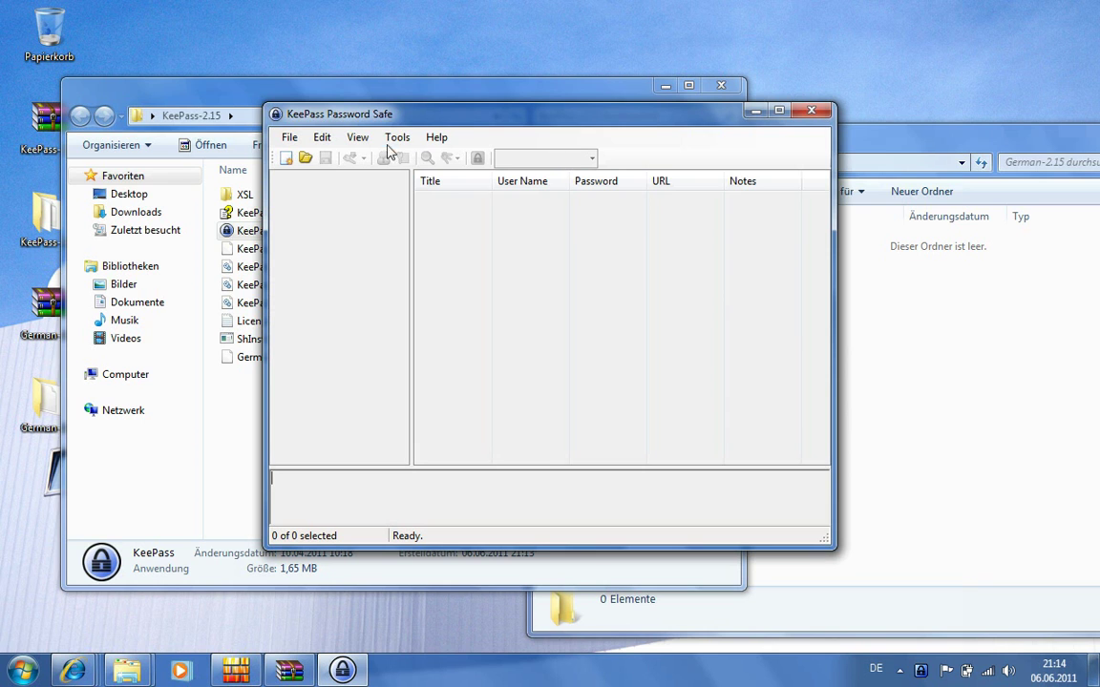
Change the KeePass interface language to German and restart it
left_click(389, 139)
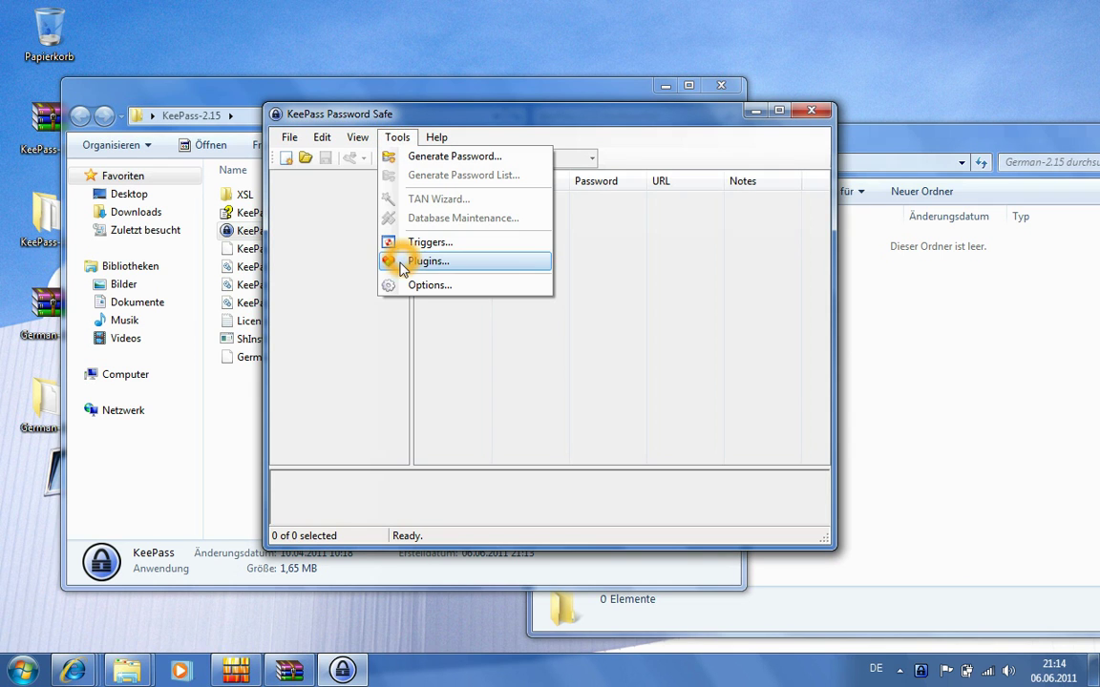
mouse_move(361, 140)
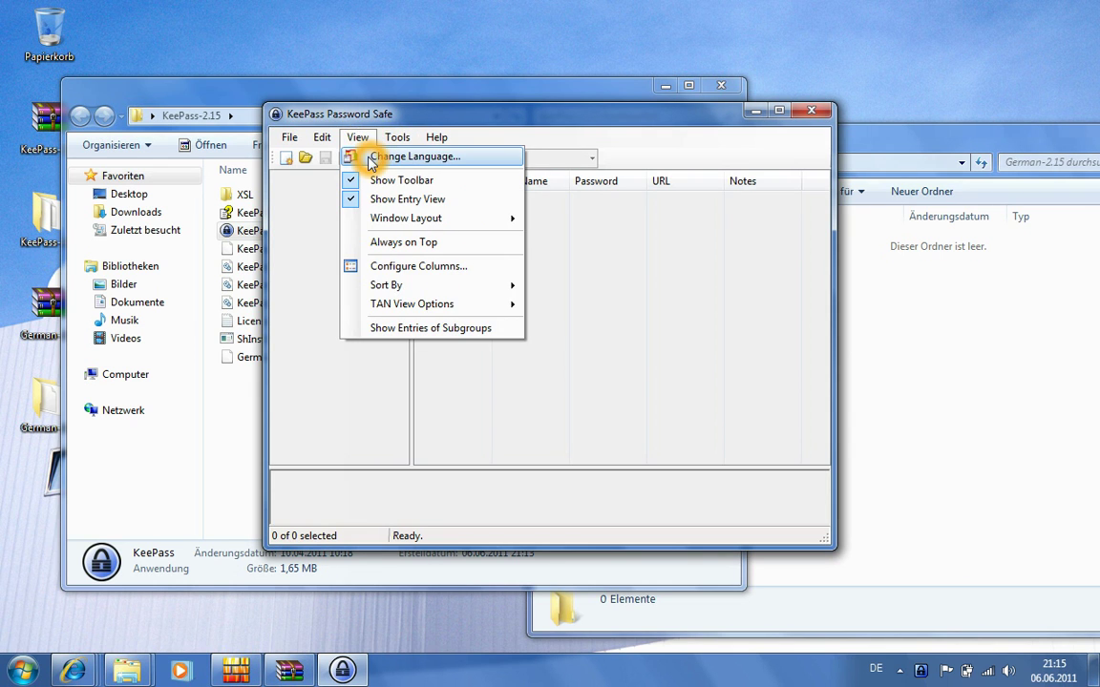
left_click(368, 159)
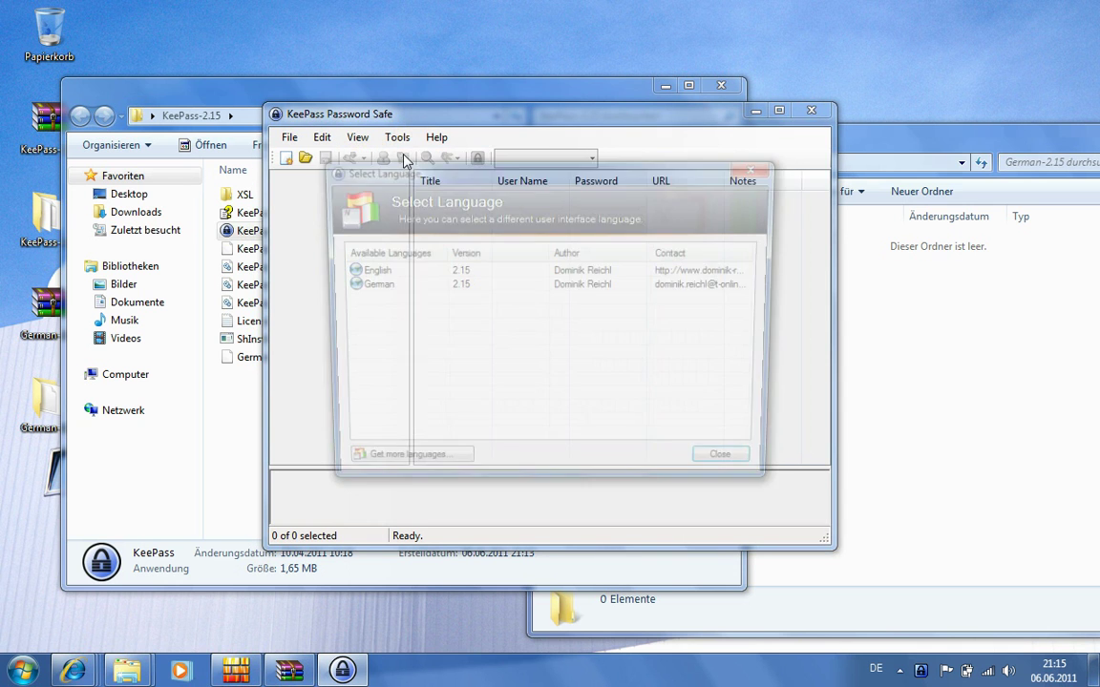
double_click(373, 285)
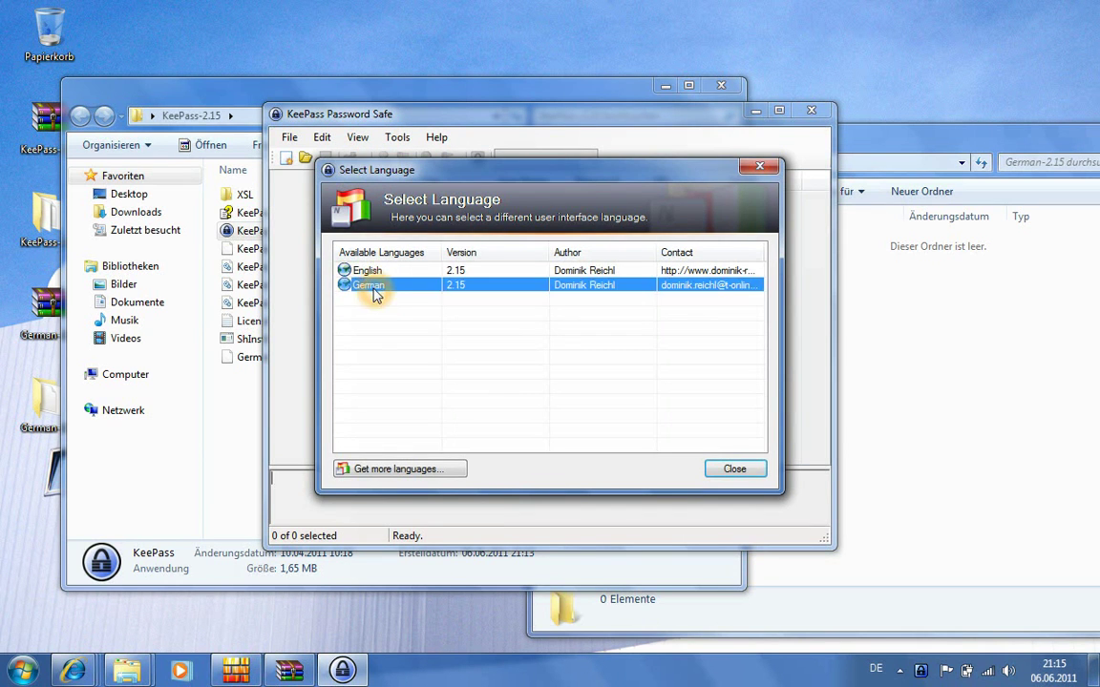
left_click(636, 407)
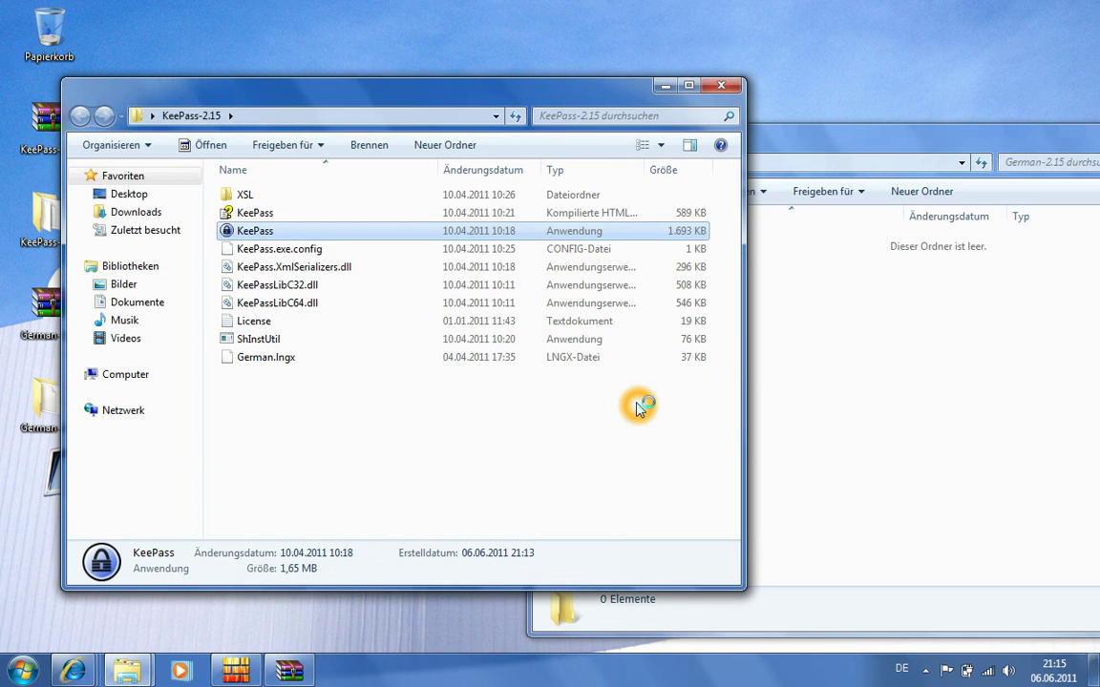
Close the KeePass-2.15 and German-2.15 folder windows
left_click(722, 88)
left_click_drag(815, 109, 433, 98)
left_click(799, 155)
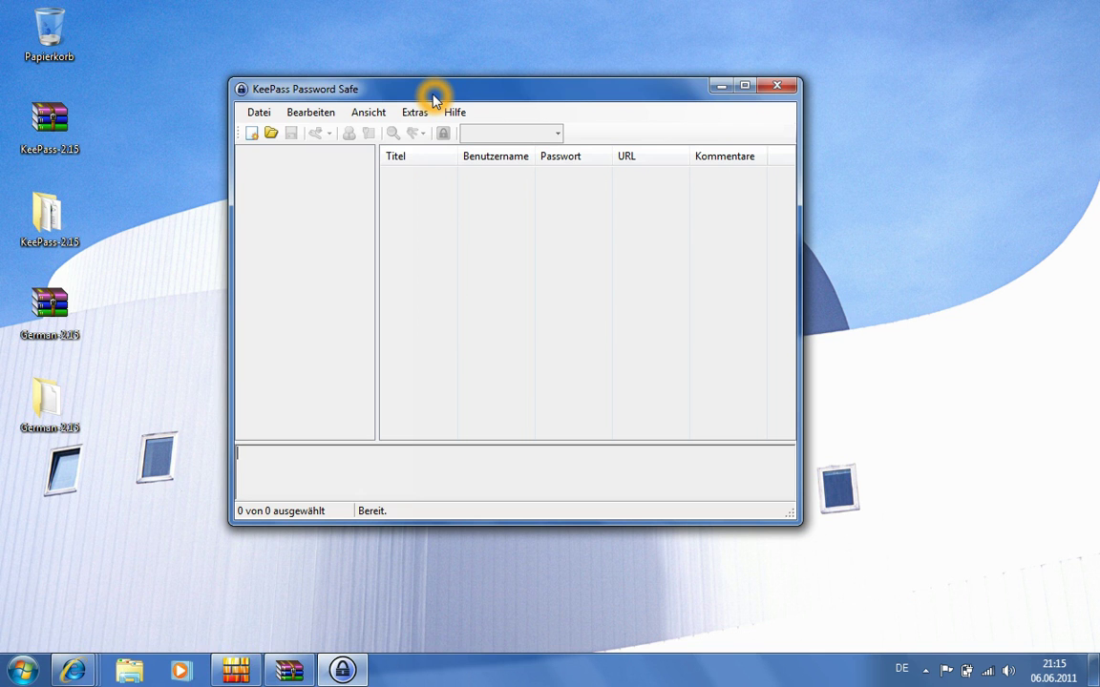
Start a new database via Datei > Neu and browse to Desktop > KeePass-2.15
left_click(250, 84)
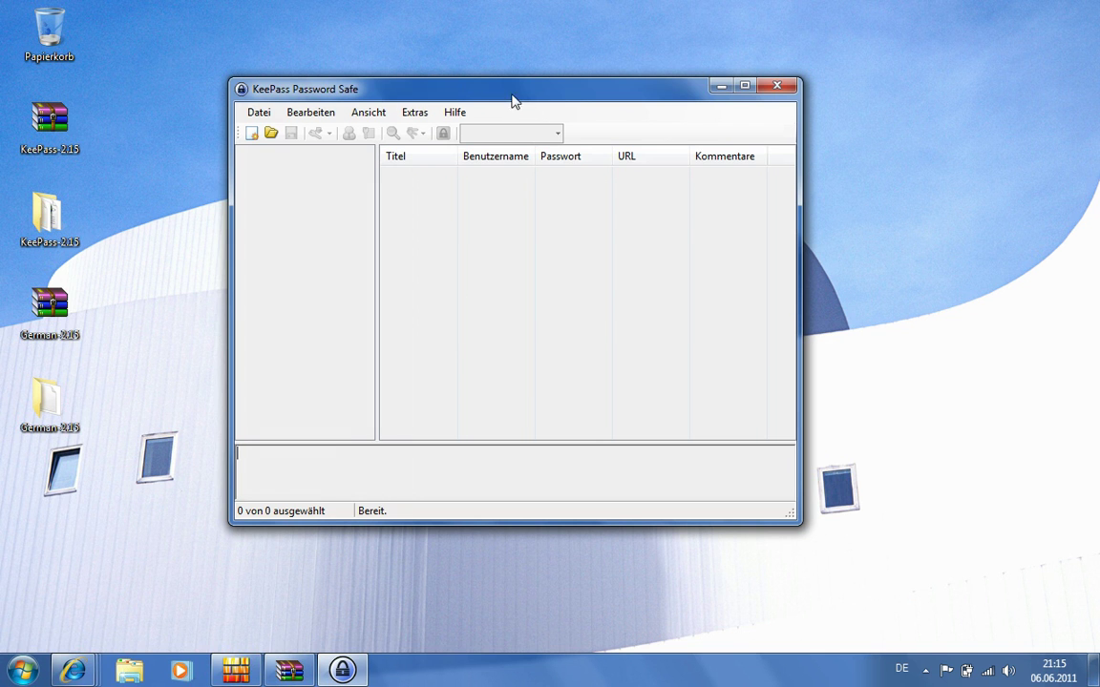
left_click(754, 443)
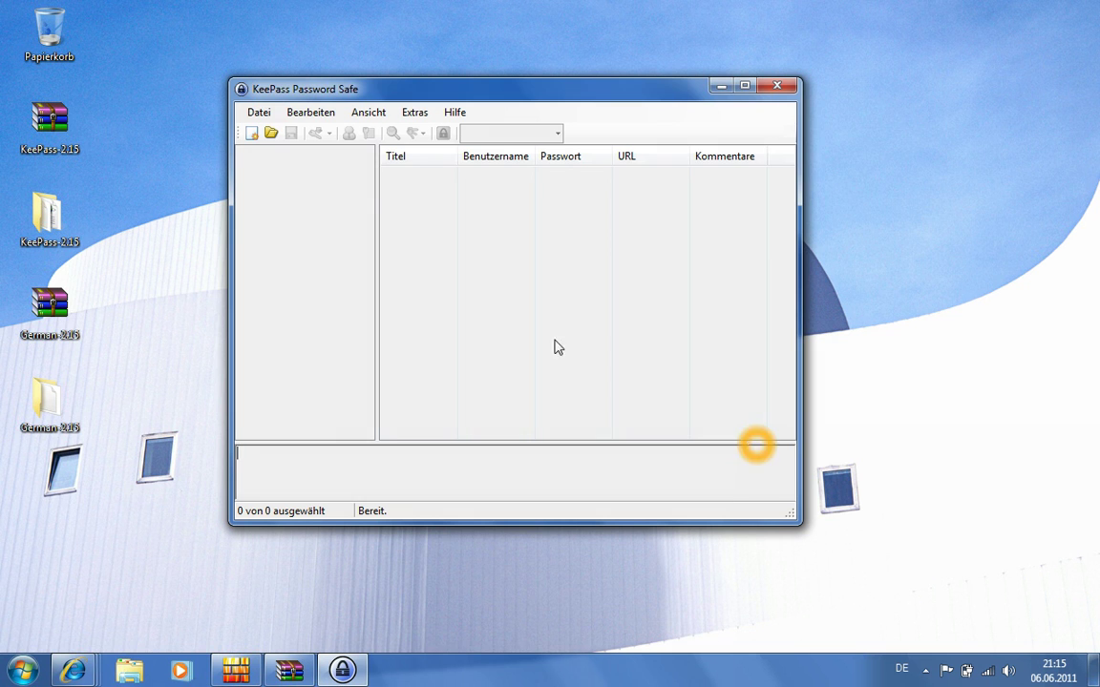
left_click(265, 115)
left_click(267, 116)
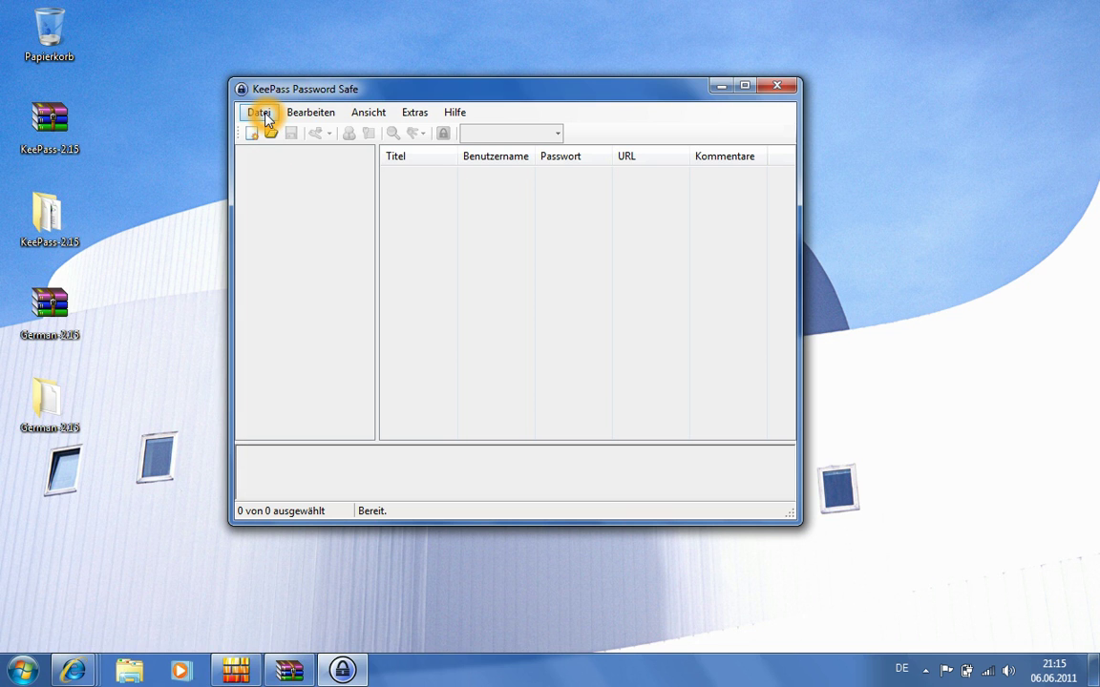
left_click(267, 116)
left_click(268, 133)
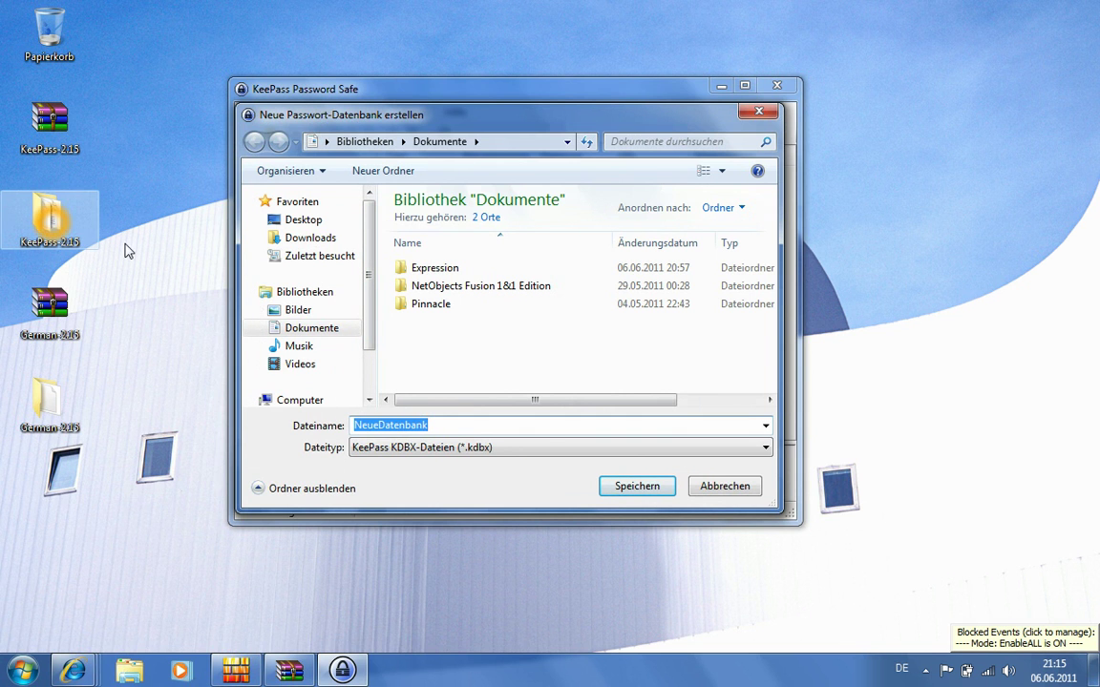
left_click(310, 220)
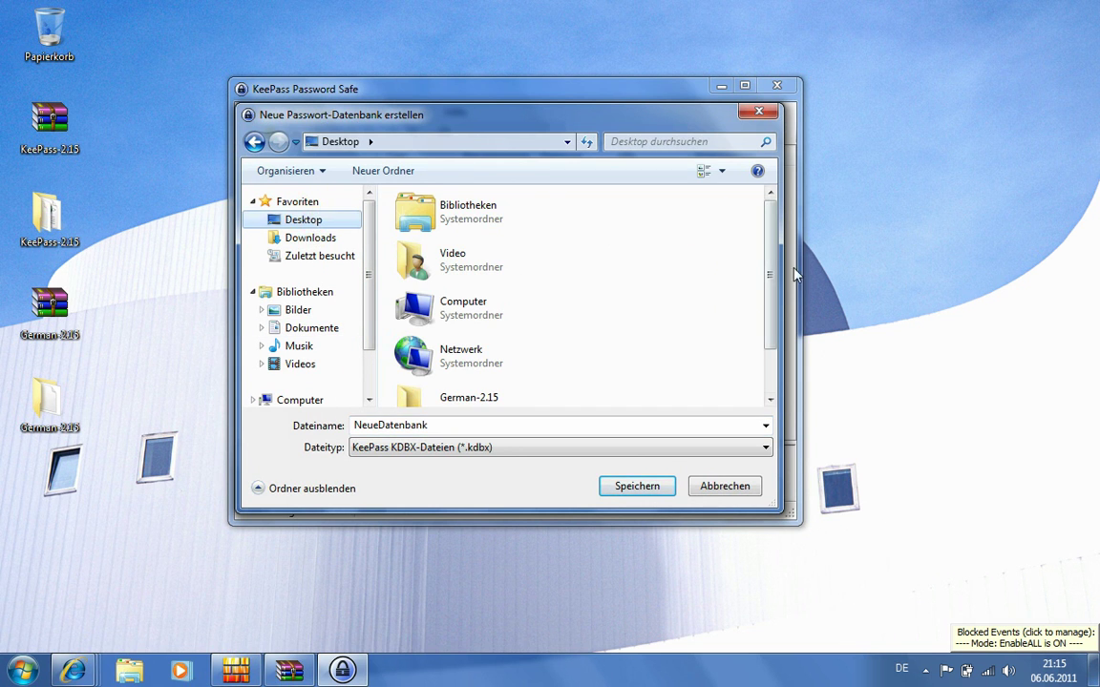
scroll(706, 267, "down", 2)
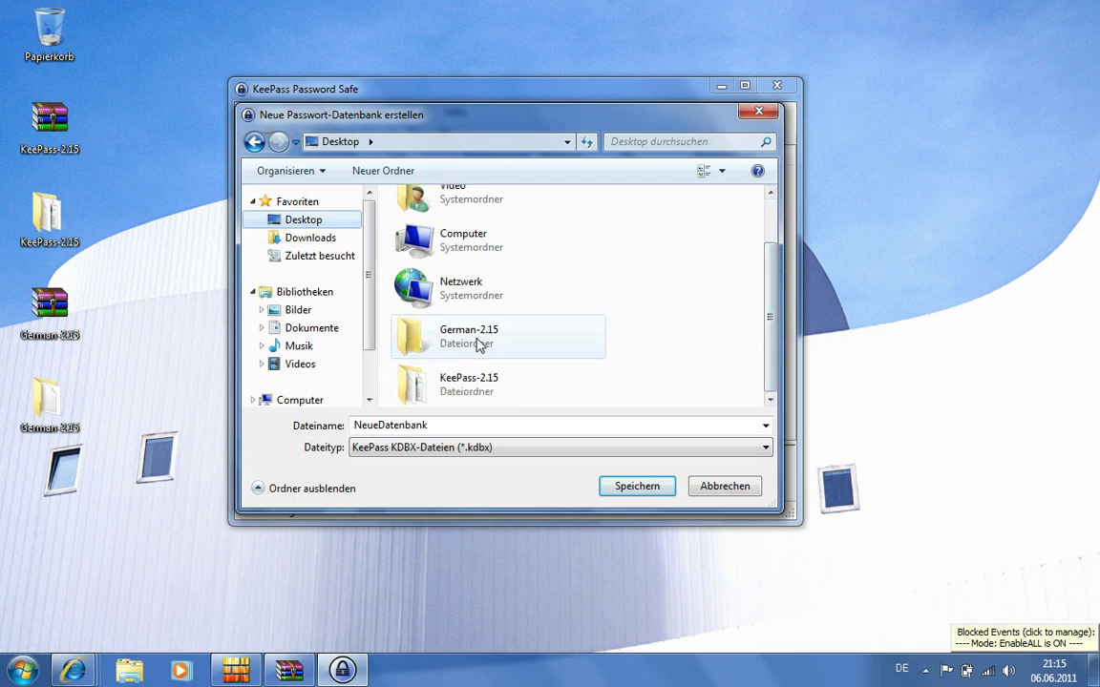
left_click(465, 390)
double_click(465, 389)
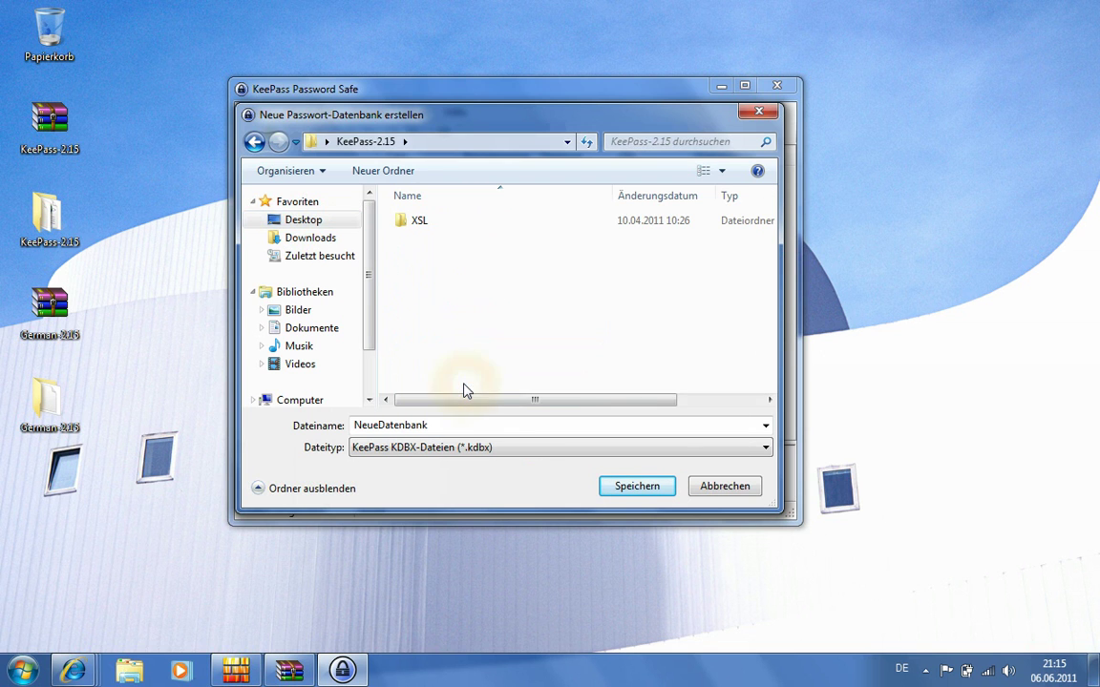
Name the new database file Testdatenbank and save it
left_click(422, 261)
double_click(431, 424)
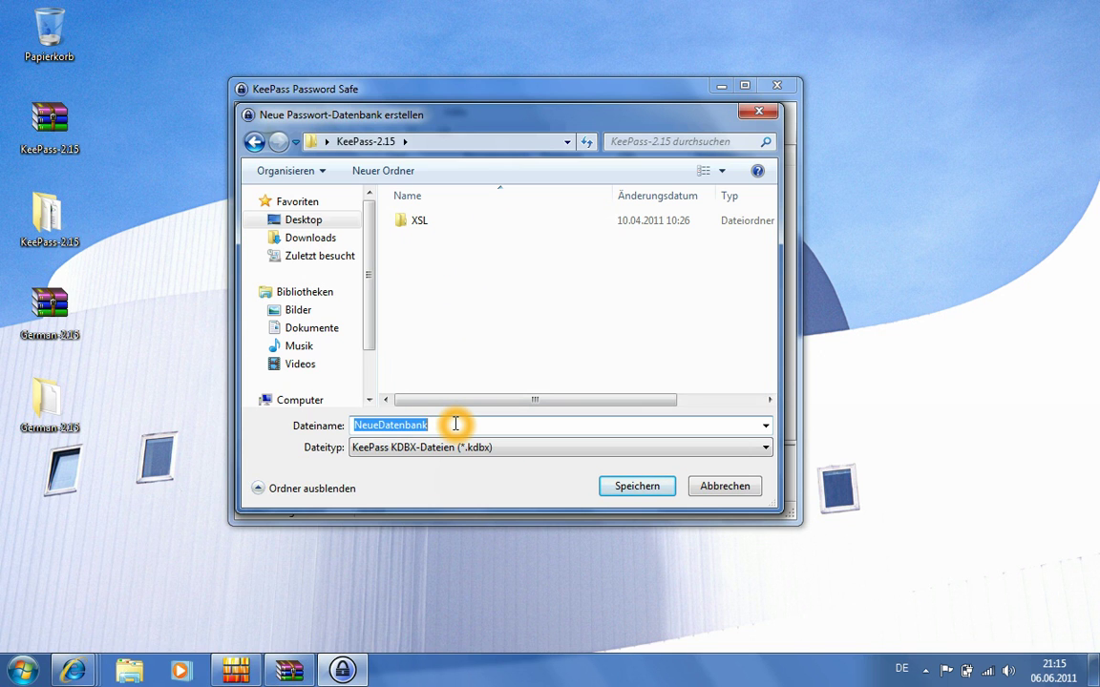
type("Testdatenabnk")
key("BackSpace")
key("BackSpace")
key("BackSpace")
key("BackSpace")
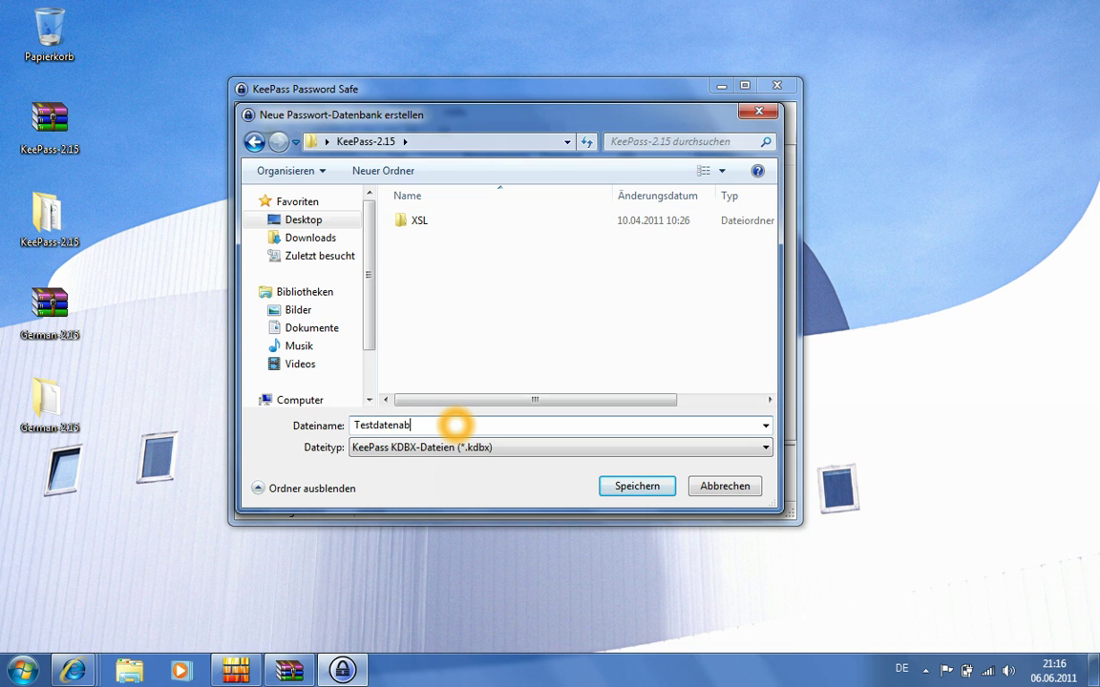
type("bank")
left_click(648, 490)
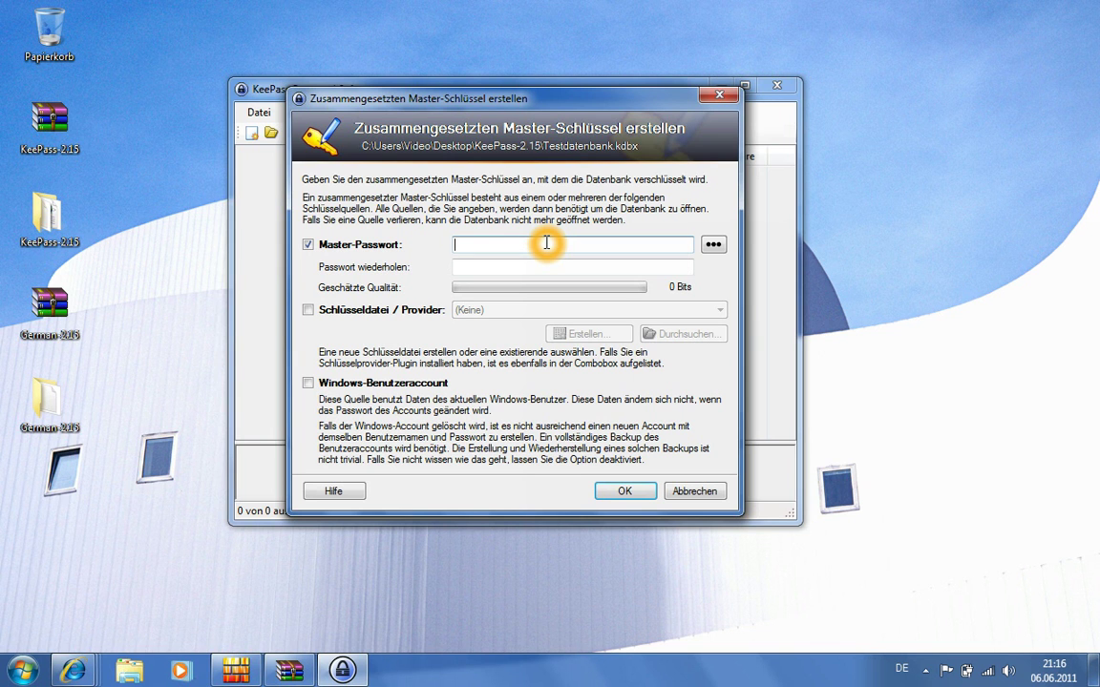
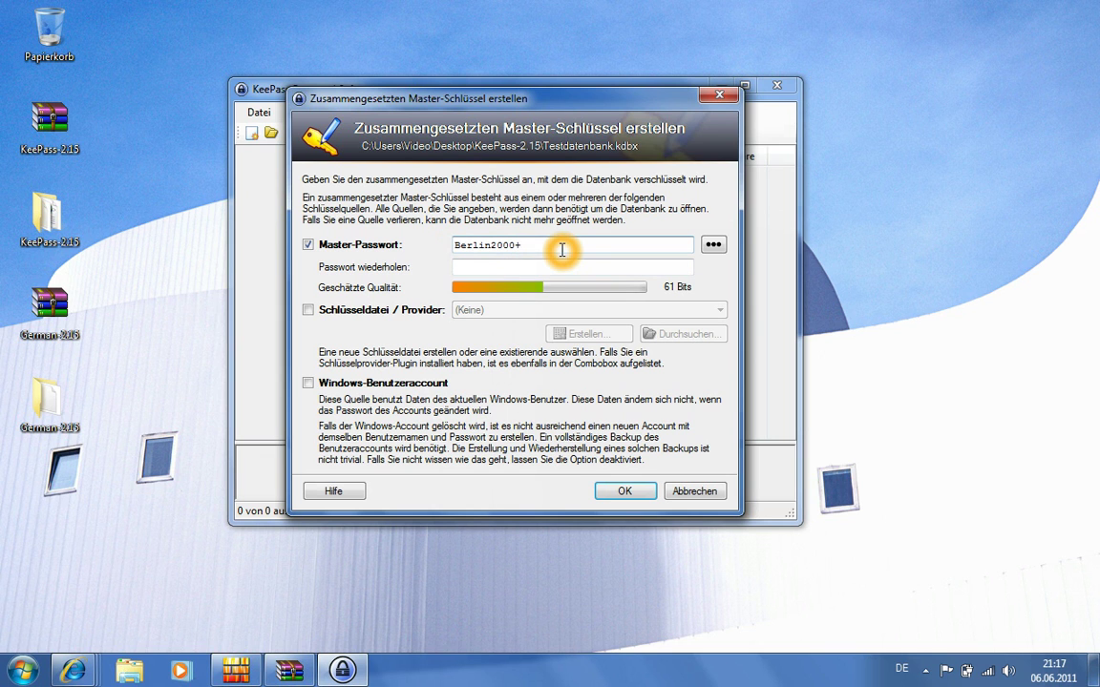
Enter the master password in Master-Passwort and Passwort wiederholen, then confirm with OK
left_click(534, 244)
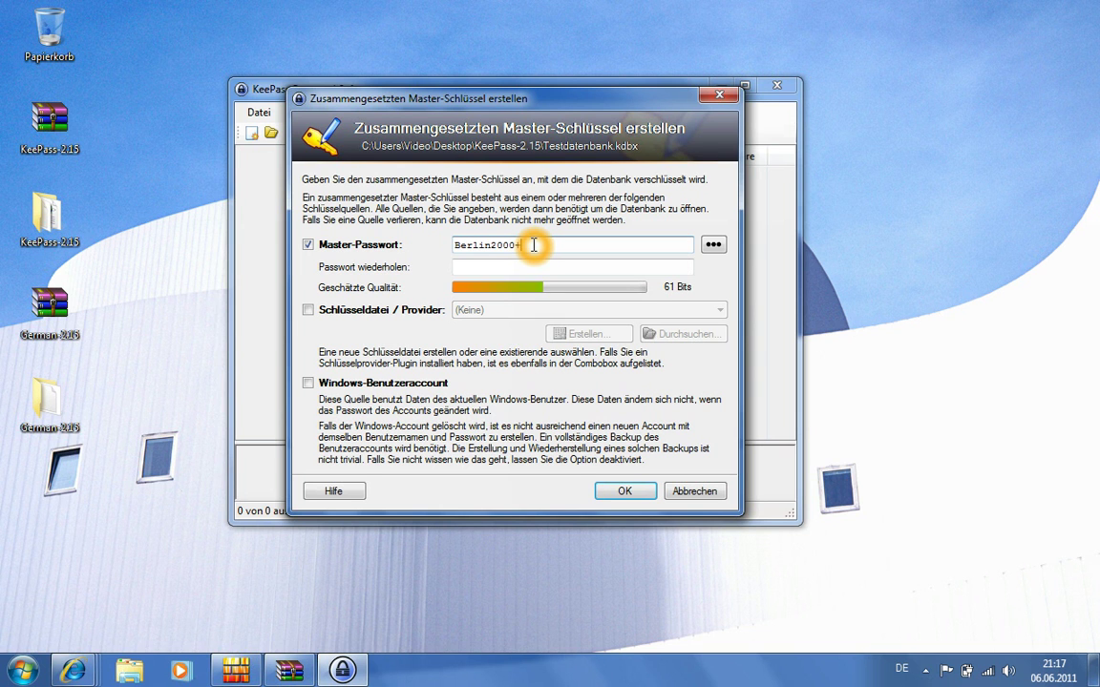
left_click(368, 279)
left_click(472, 266)
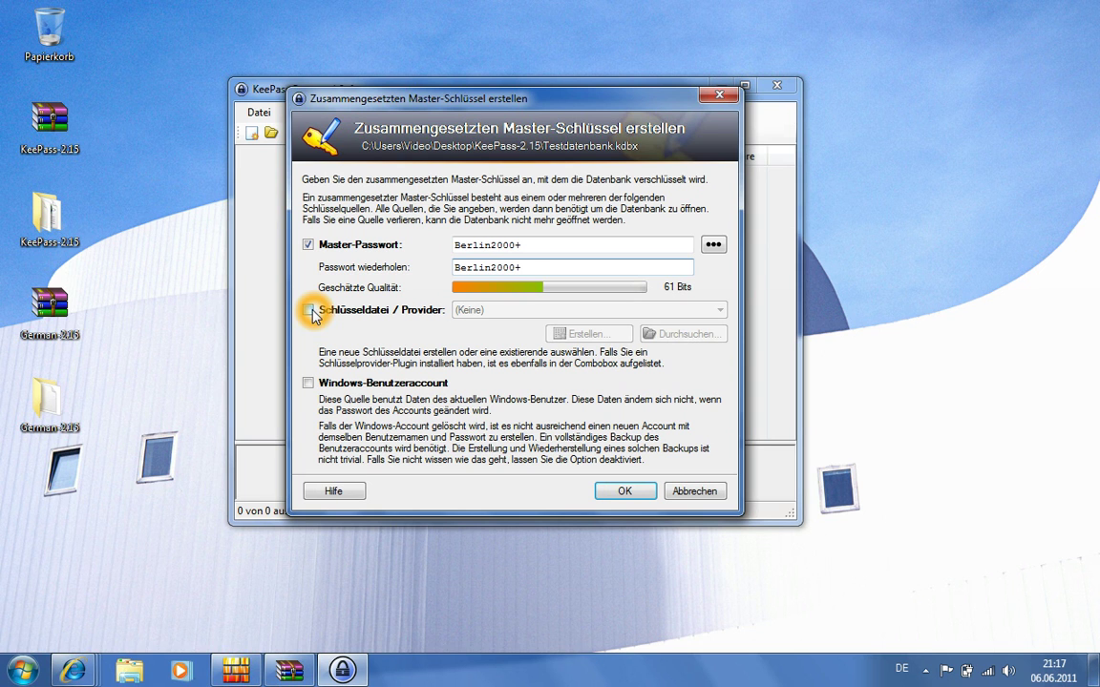
left_click(622, 492)
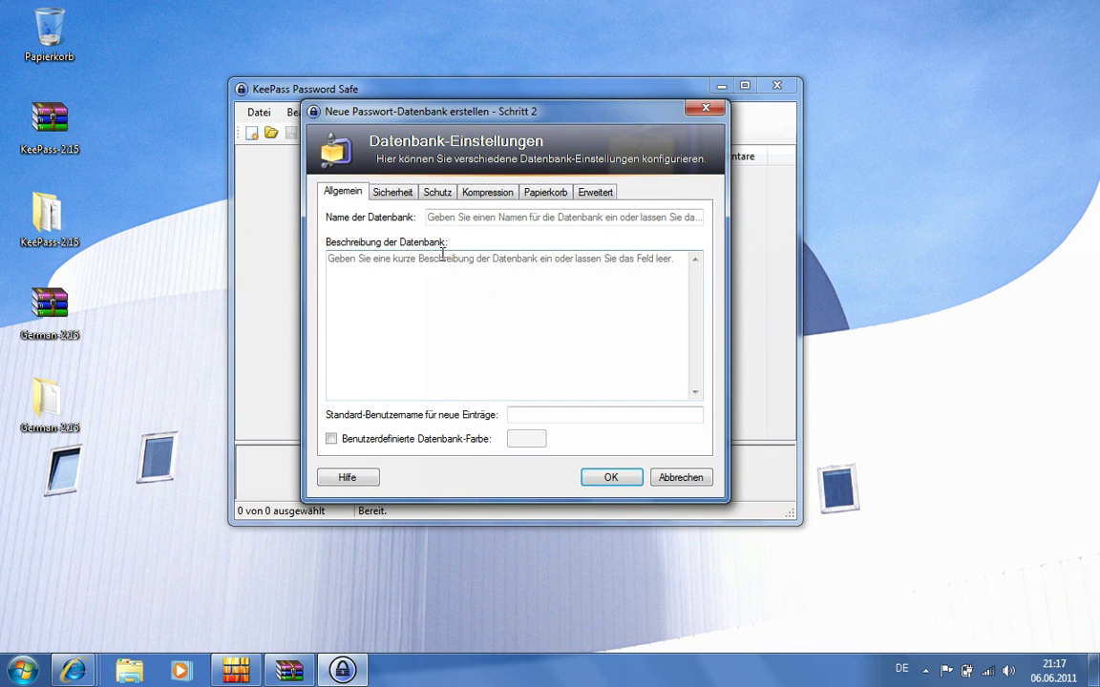
On the Schutz tab, enable memory protection for Titel and Benutzername
left_click(450, 216)
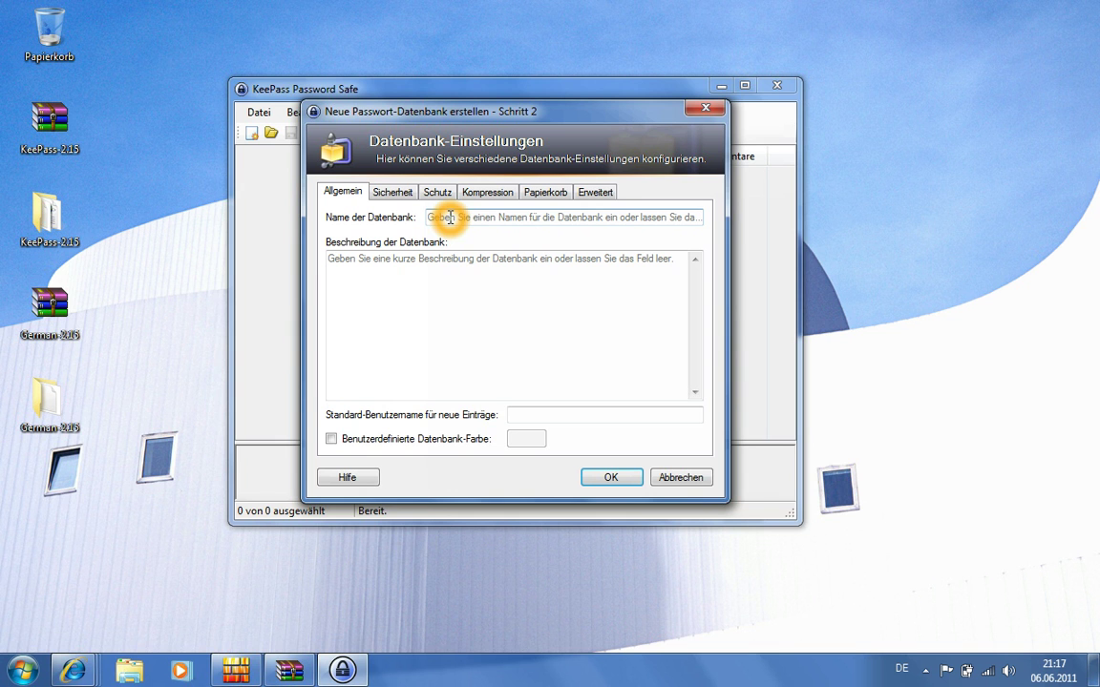
left_click(397, 197)
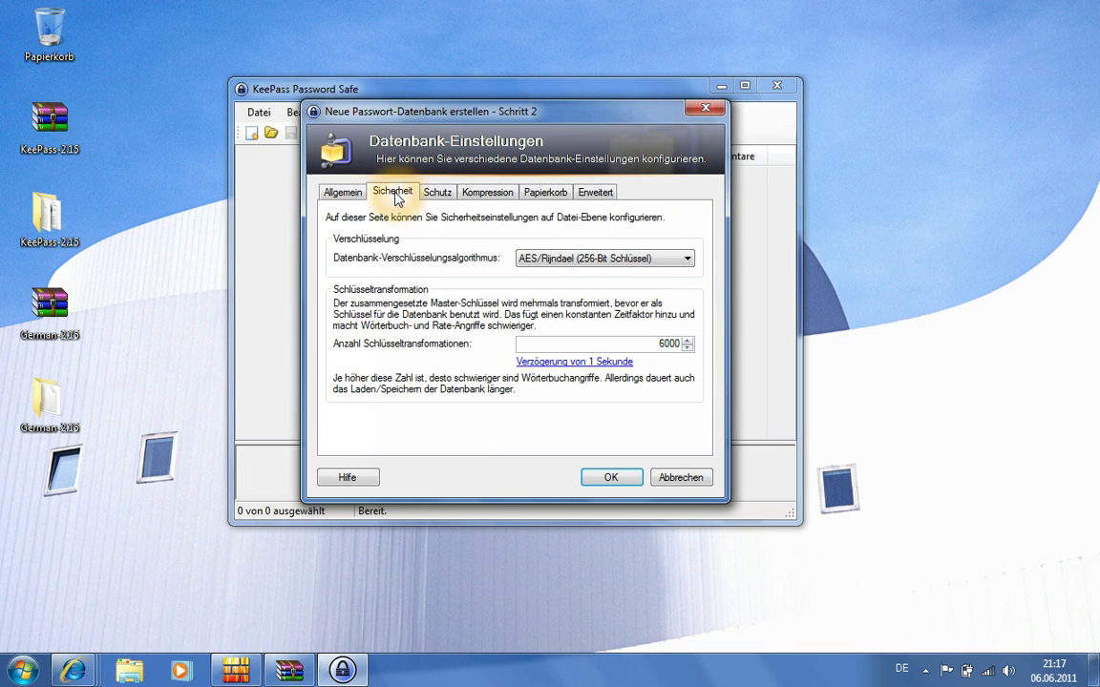
left_click(438, 195)
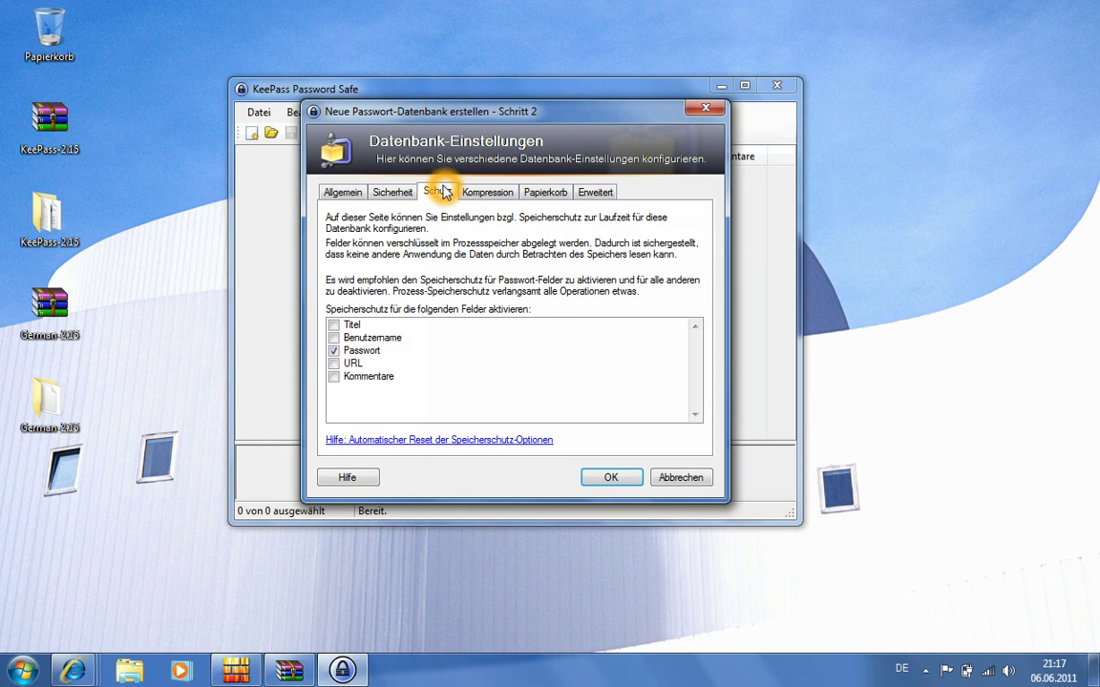
left_click(336, 327)
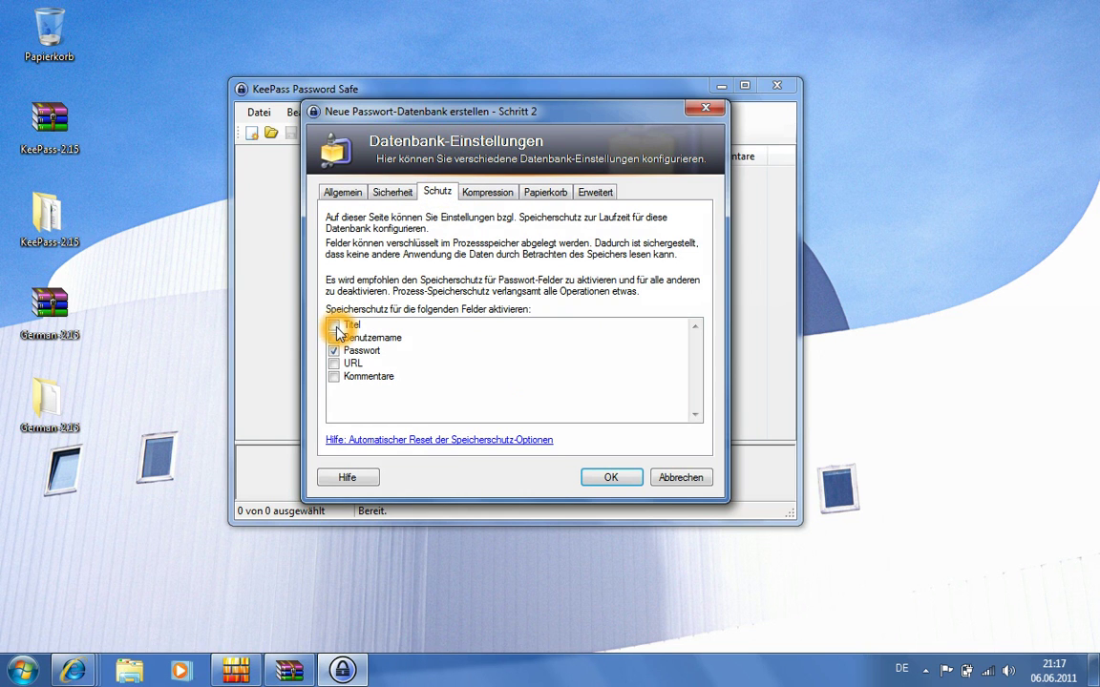
left_click(335, 339)
left_click(334, 351)
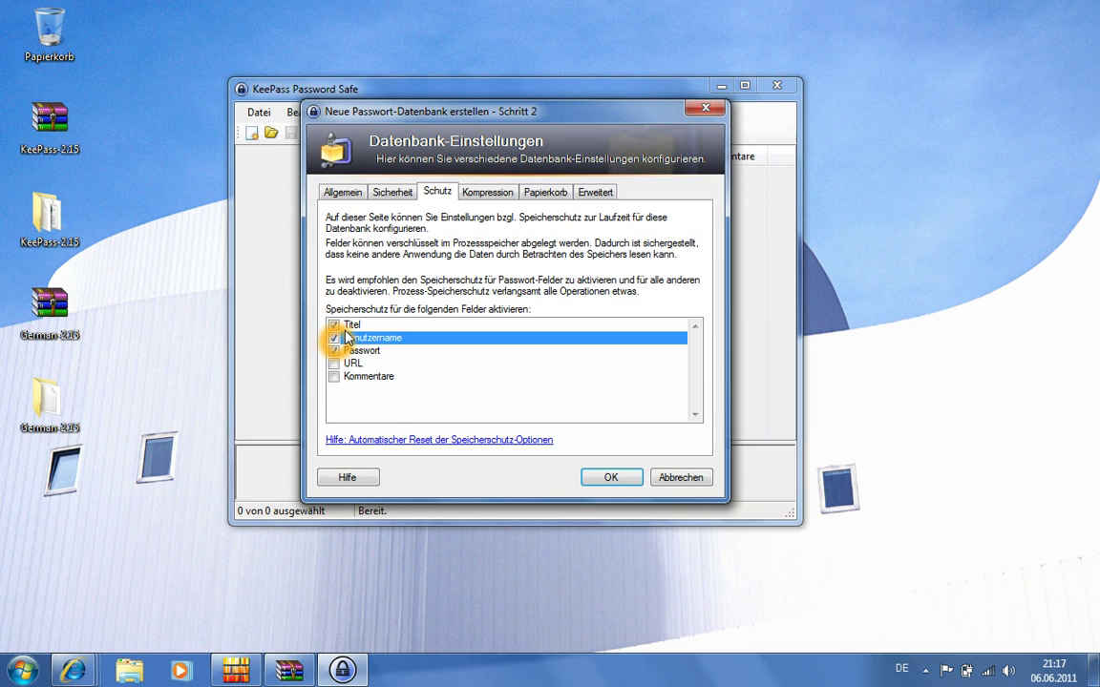
Review the compression, recycle bin and advanced tabs, then confirm the settings with OK
left_click(489, 195)
left_click(551, 195)
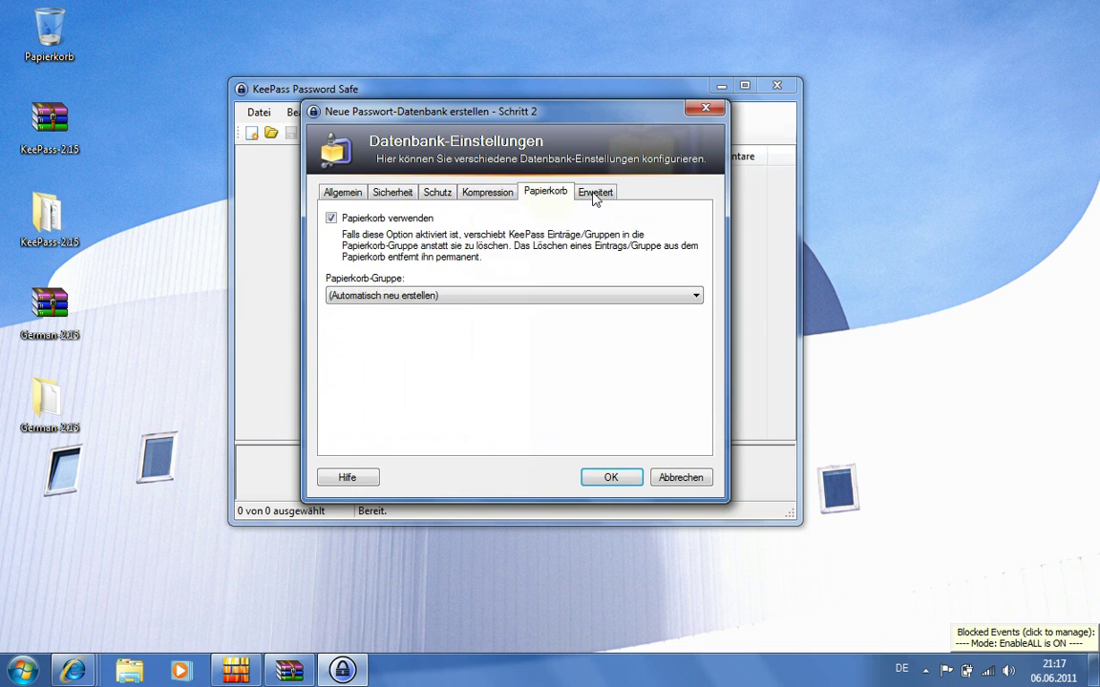
left_click(596, 194)
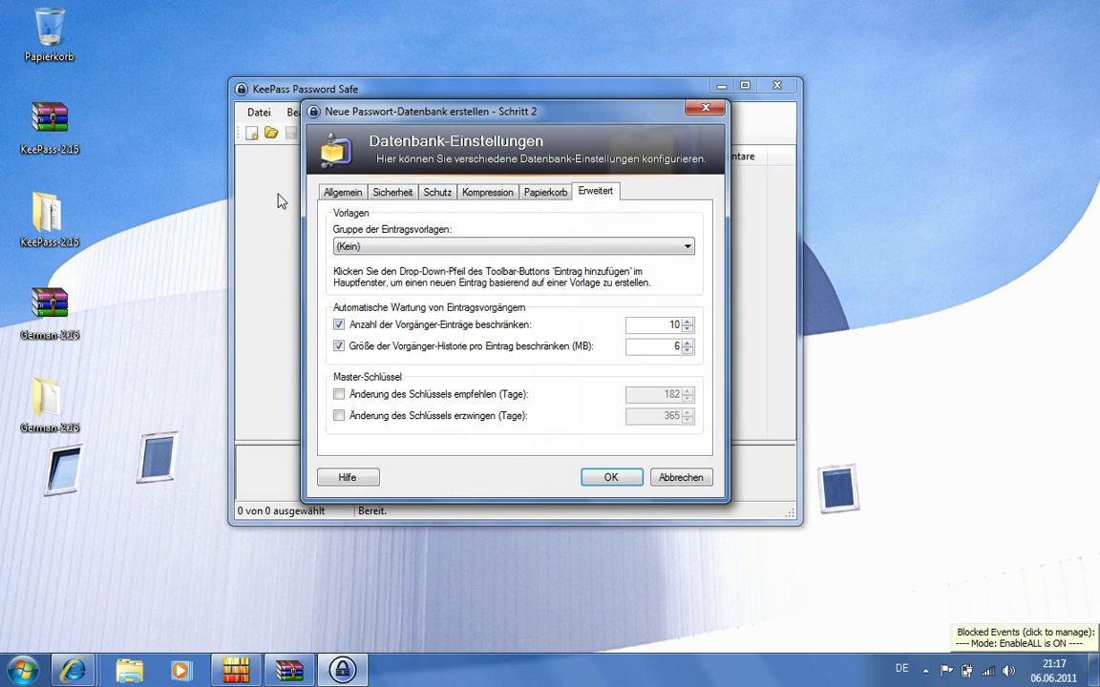
left_click(343, 192)
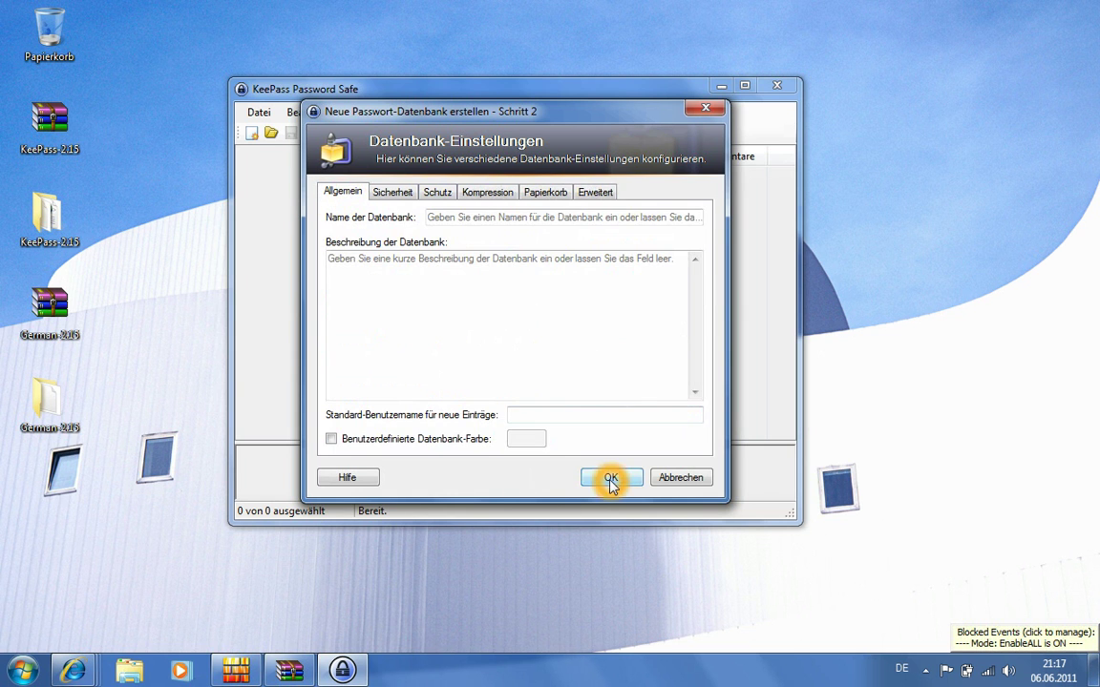
left_click(611, 479)
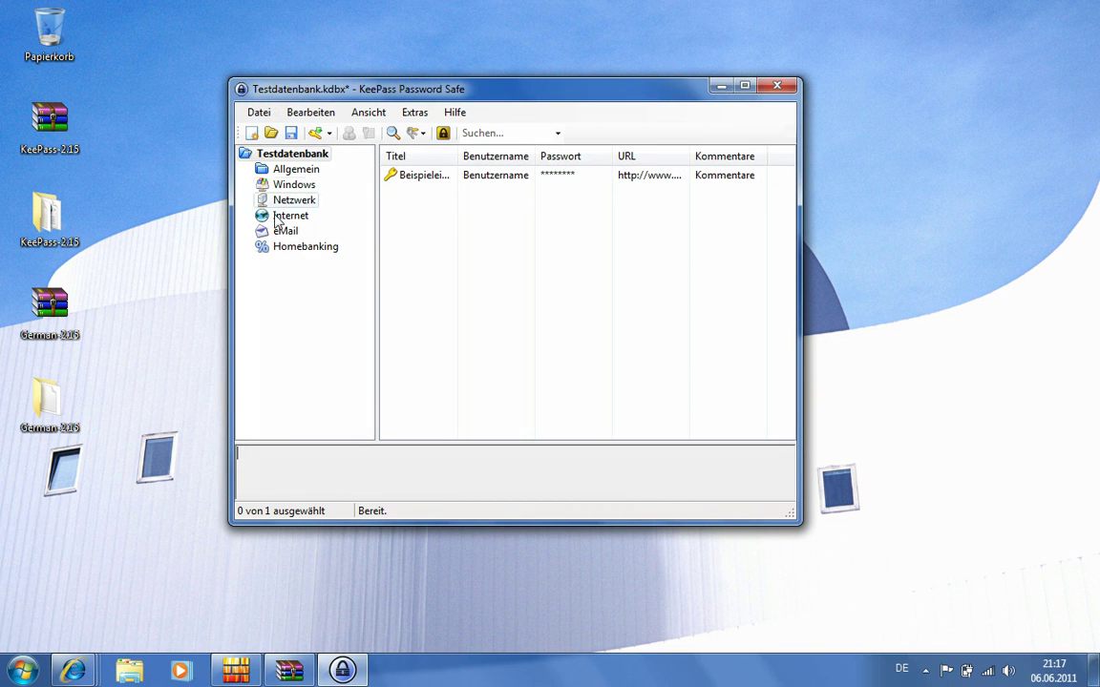
Save the new Testdatenbank database and close KeePass
left_click(267, 256)
left_click(293, 135)
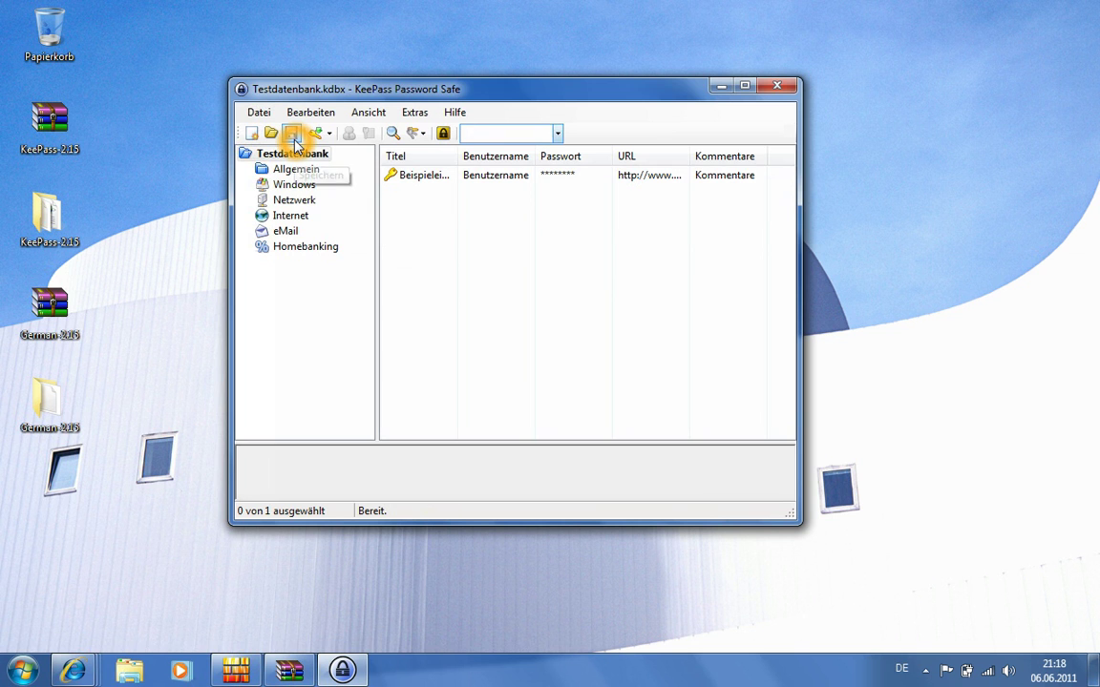
left_click(780, 86)
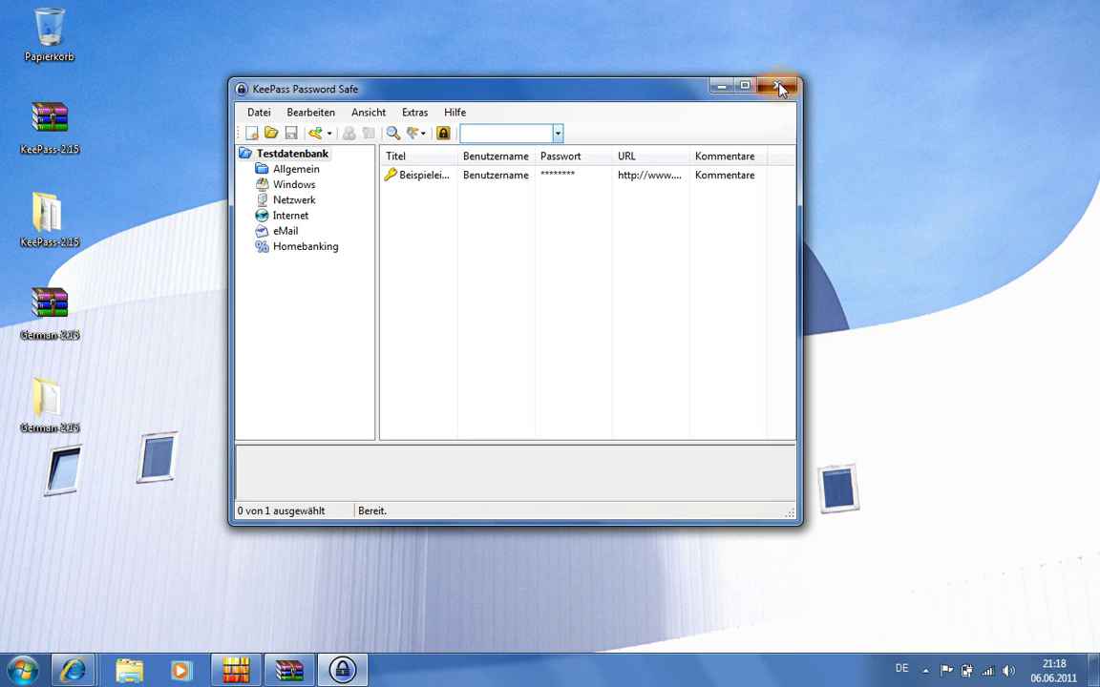
Launch KeePass.exe from the KeePass-2.15 desktop folder and minimize the Explorer window
double_click(42, 221)
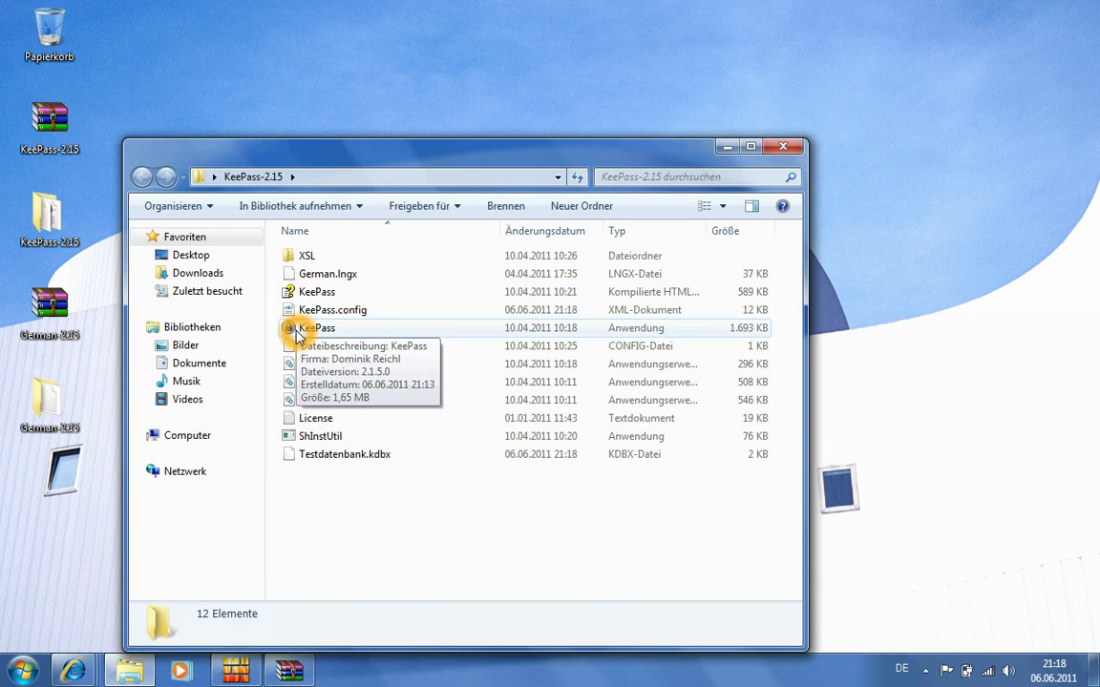
left_click(294, 330)
double_click(348, 330)
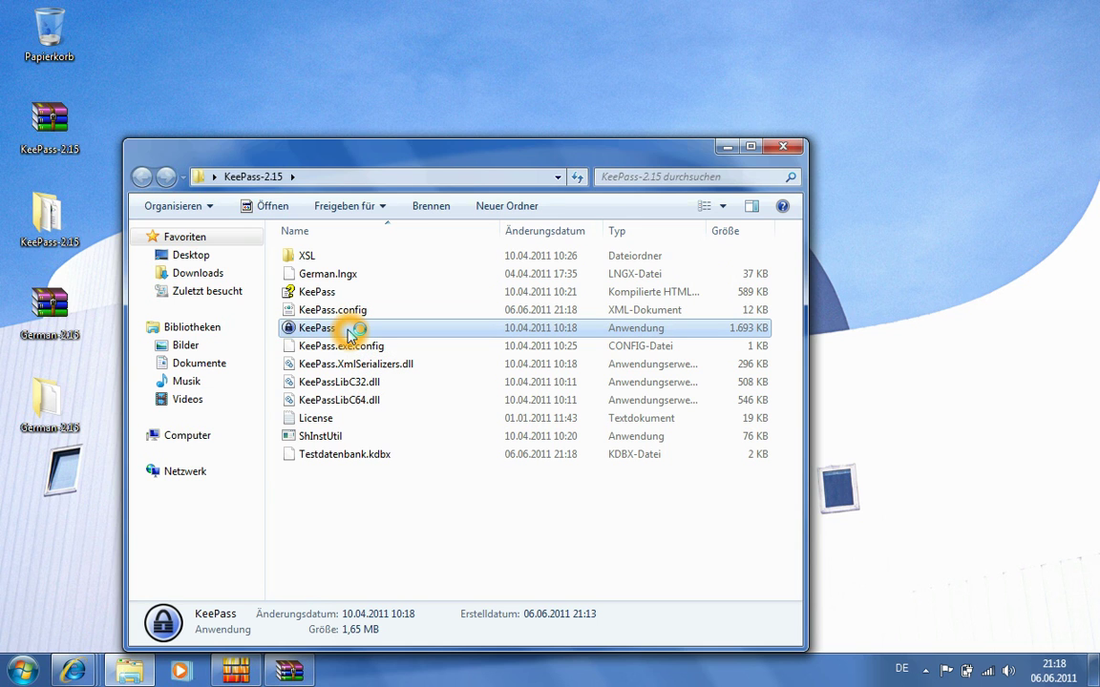
left_click(733, 148)
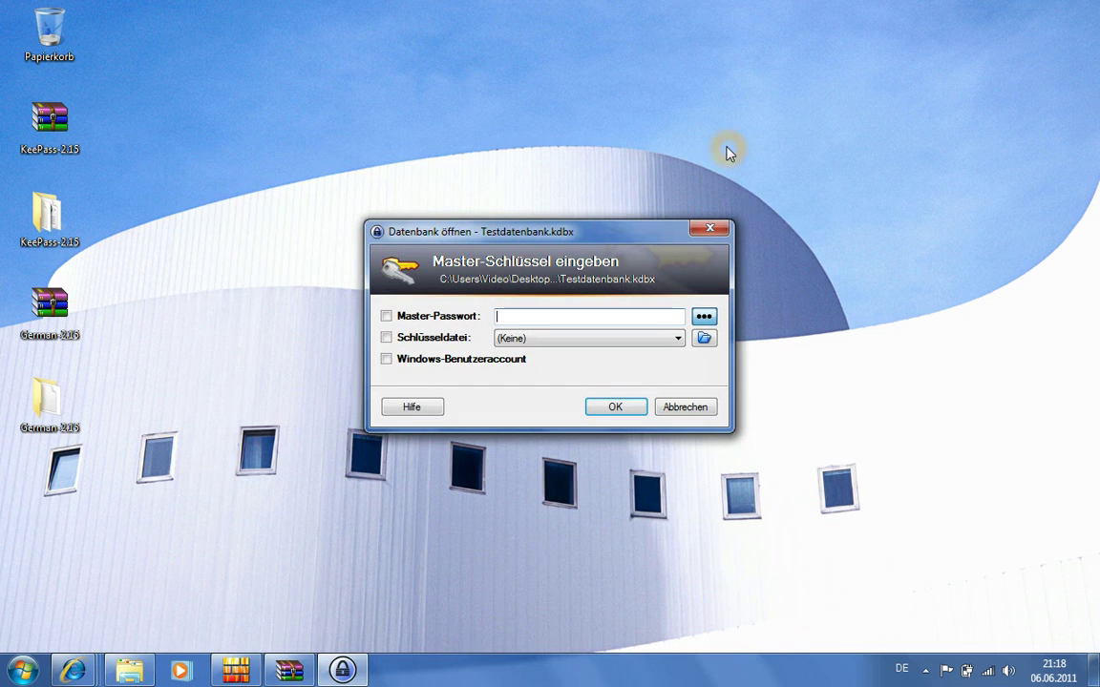
Unlock Testdatenbank.kdbx by entering its master password
left_click(503, 318)
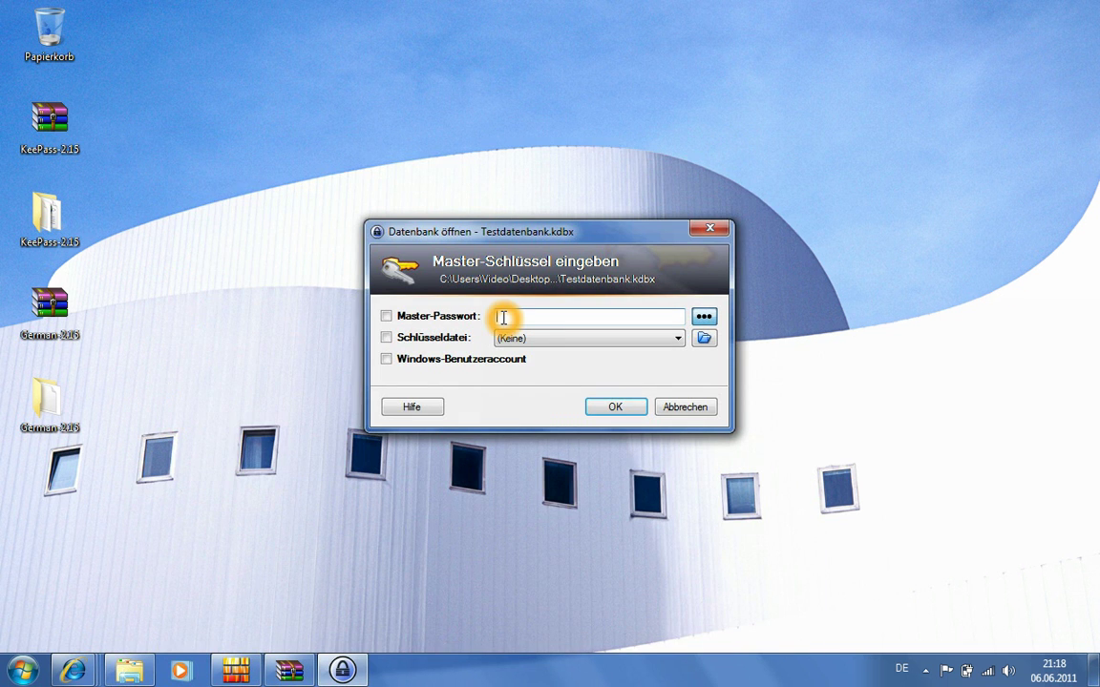
type("t**********")
left_click(617, 408)
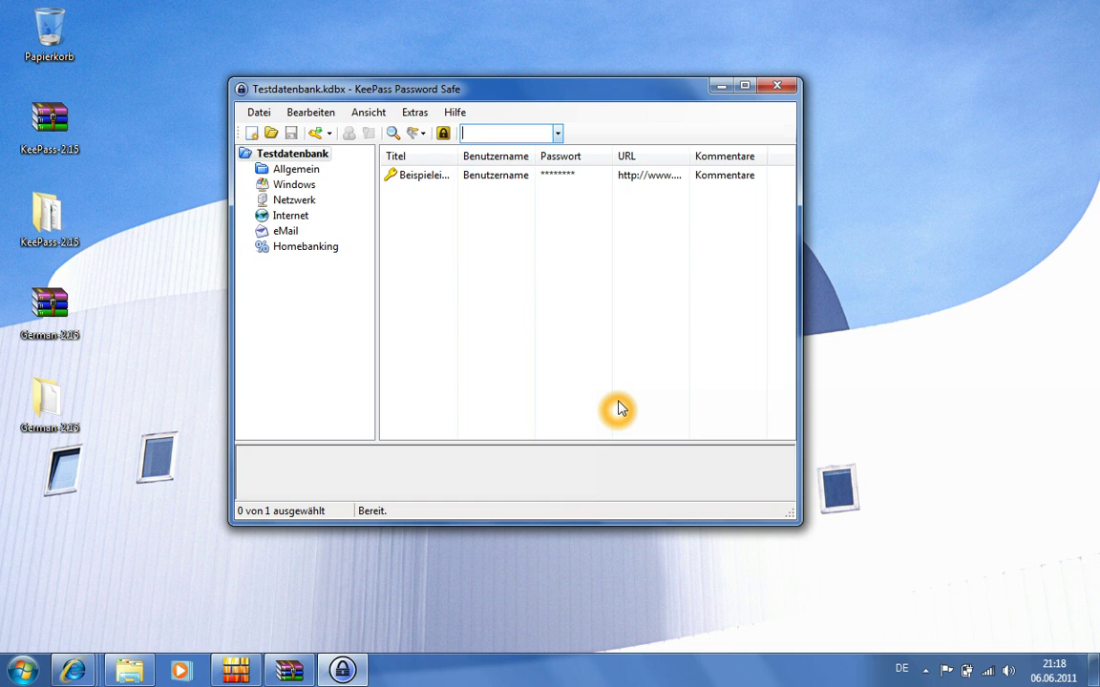
Browse the Allgemein, root and Internet groups, leaving the empty Internet group shown
left_click(292, 170)
left_click(296, 218)
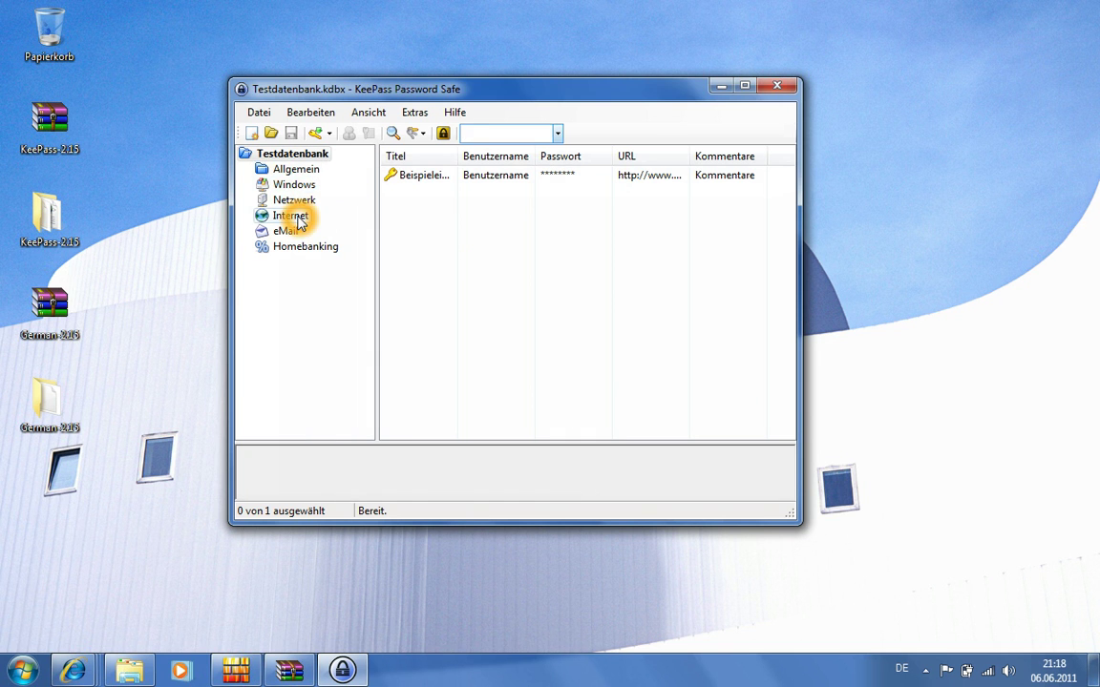
left_click(286, 156)
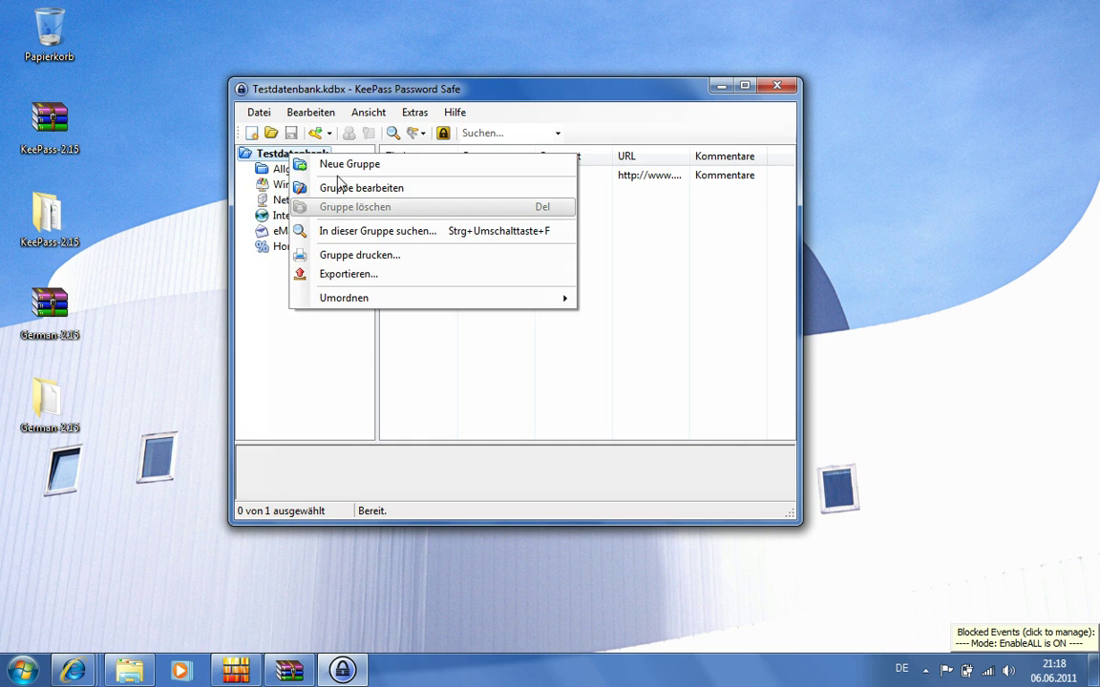
left_click(360, 87)
mouse_move(286, 221)
left_mouse_down()
mouse_move(266, 211)
mouse_move(279, 222)
left_mouse_up()
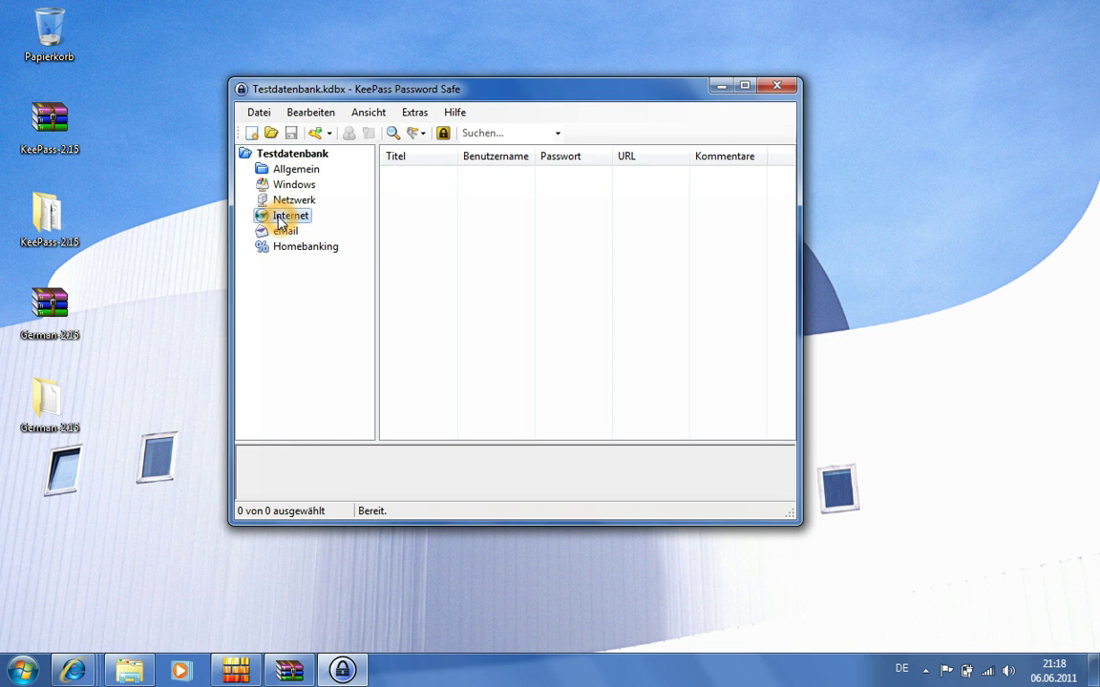
left_click(70, 669)
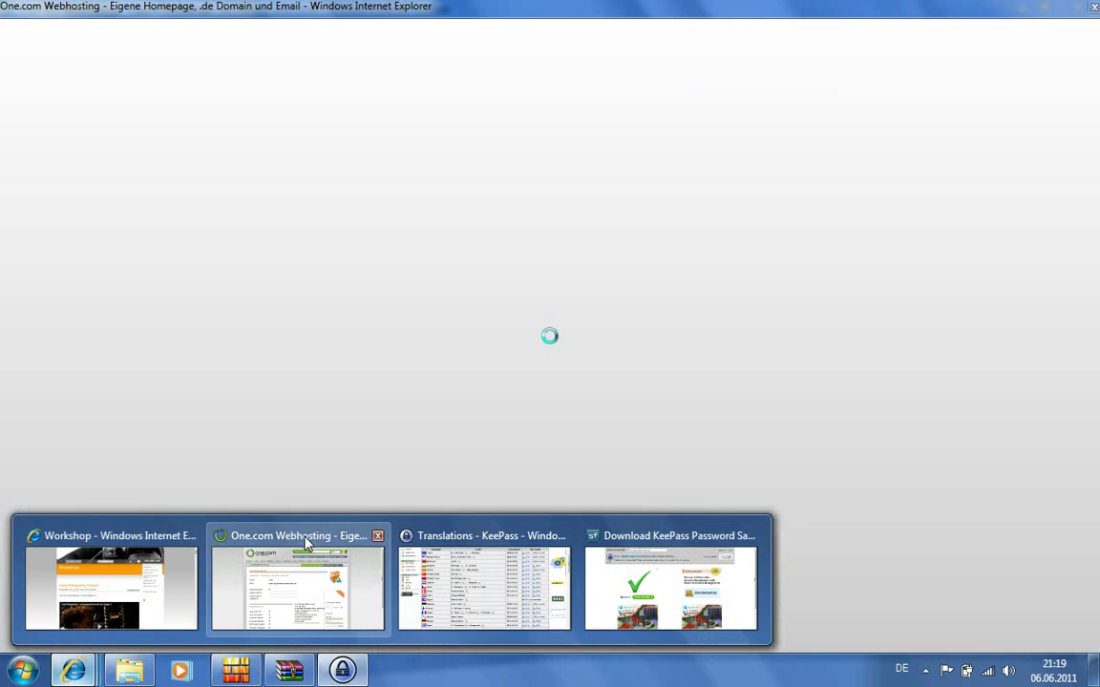
Switch to the One.com blog administration page and locate the Neues Passwort field
left_click(306, 539)
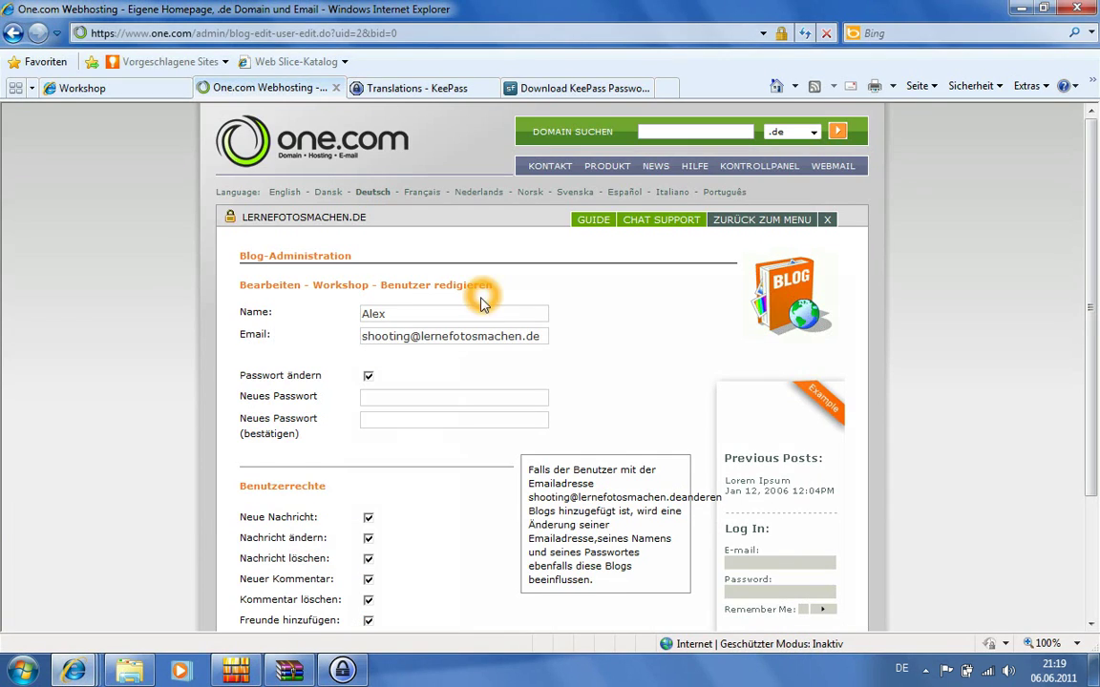
left_click(451, 342)
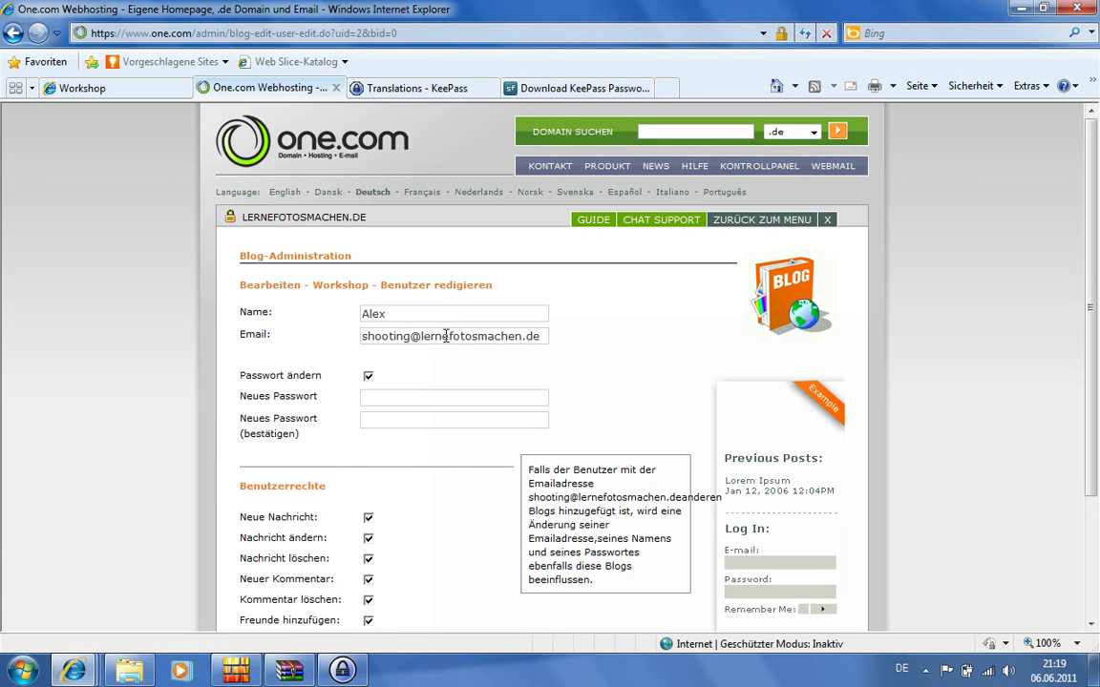
left_click(420, 334)
left_click(417, 336)
left_click(379, 398)
left_click(379, 399)
left_click(263, 319)
scroll(266, 324, "down", 2)
left_click(291, 279)
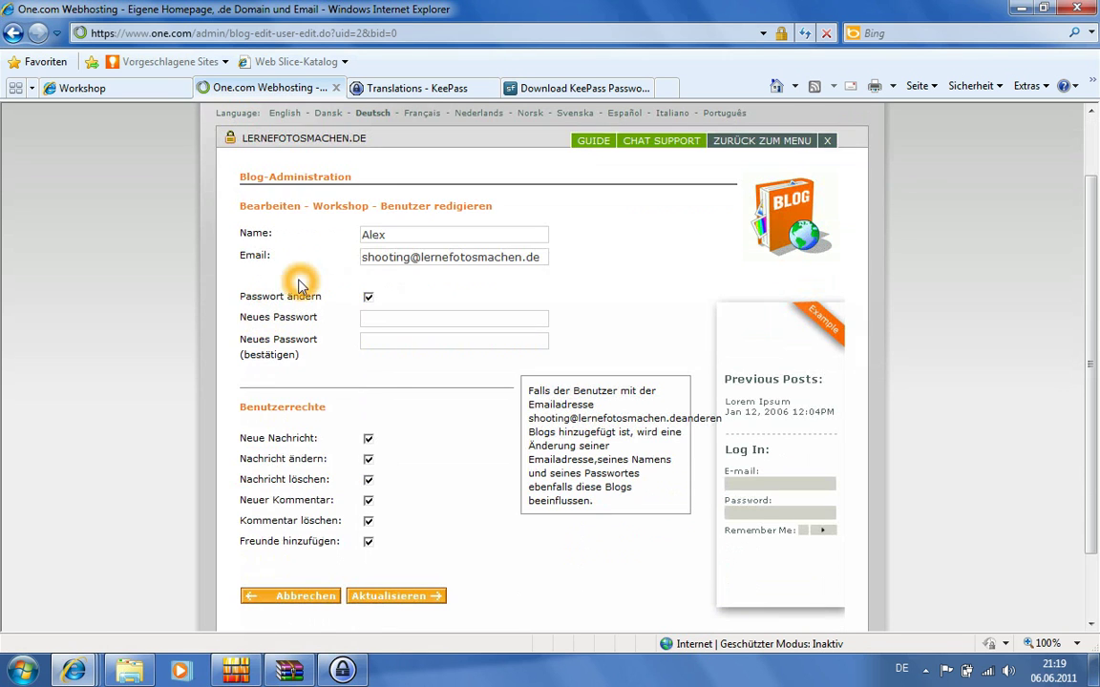
left_click(416, 233)
left_click(337, 233)
left_click(377, 232)
left_click(388, 252)
left_click(372, 329)
Enter and confirm a new blog user password, then place KeePass beside the form
left_click(382, 313)
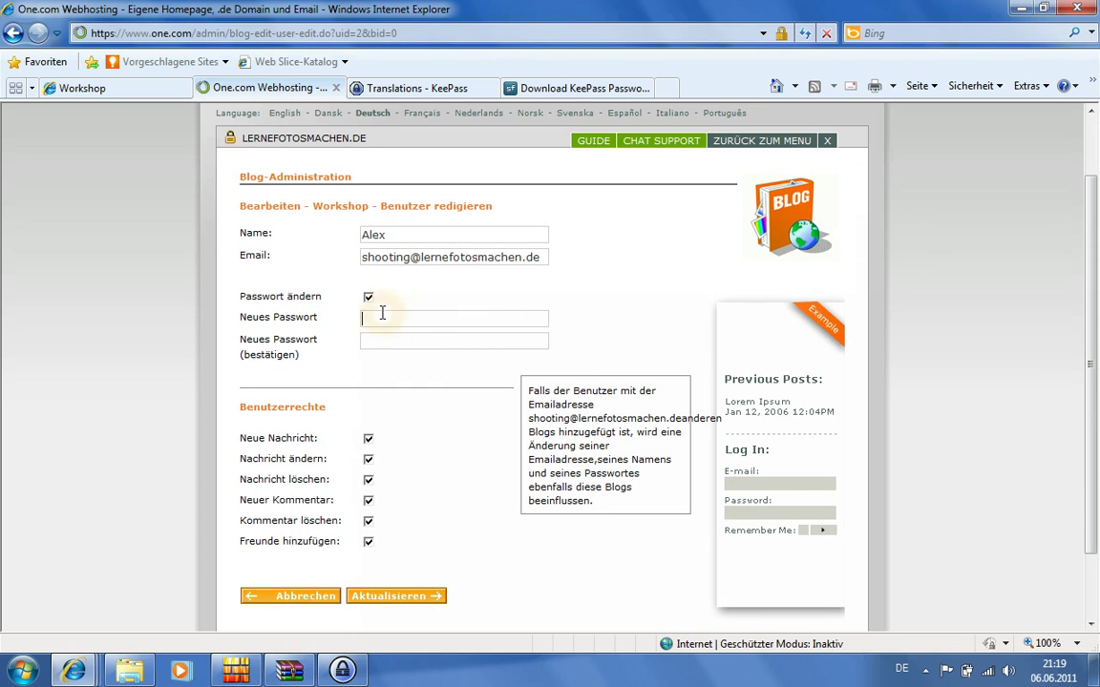
left_click(381, 313)
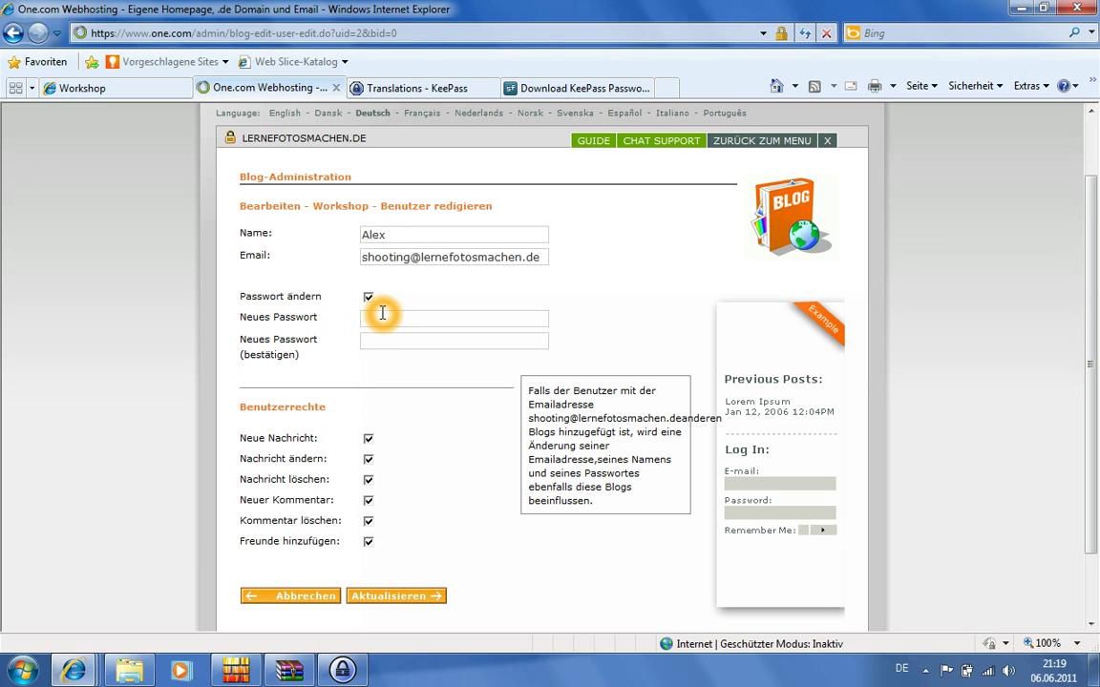
left_click(388, 330)
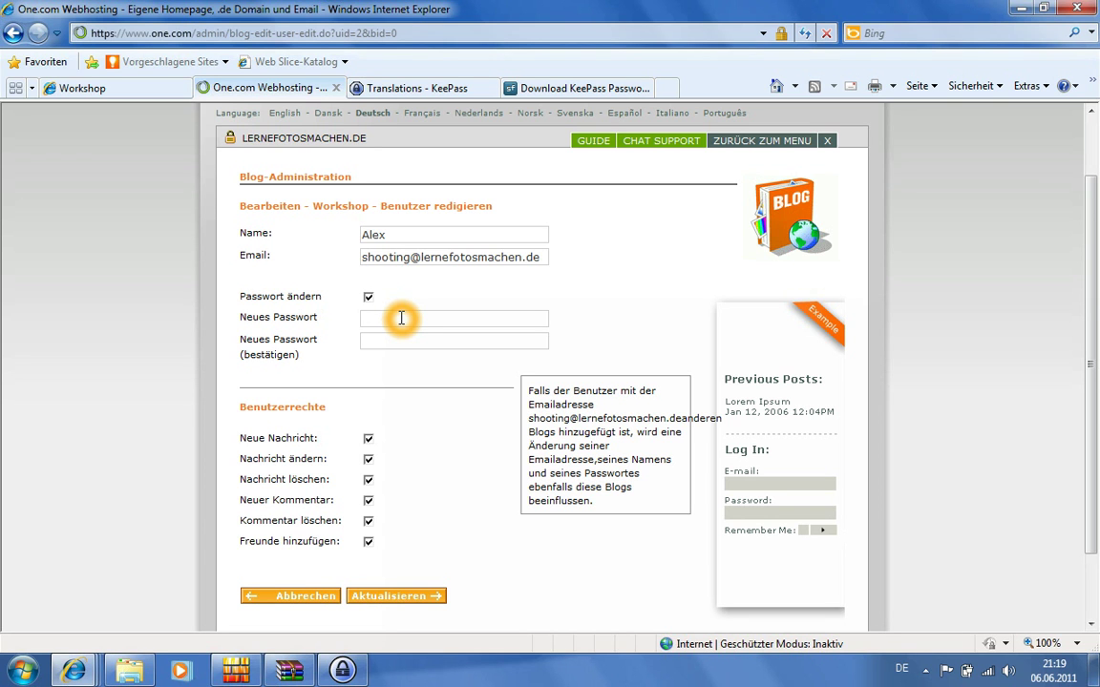
type("•••••")
left_click(386, 340)
type("••••")
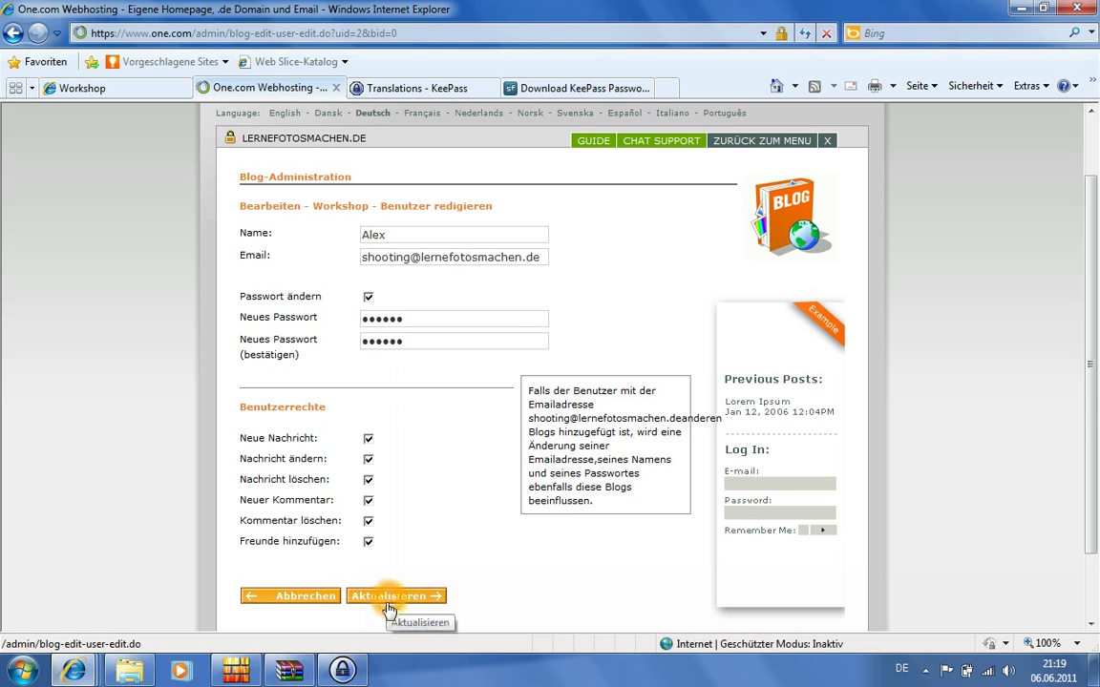
left_click(344, 673)
left_click_drag(503, 97, 823, 161)
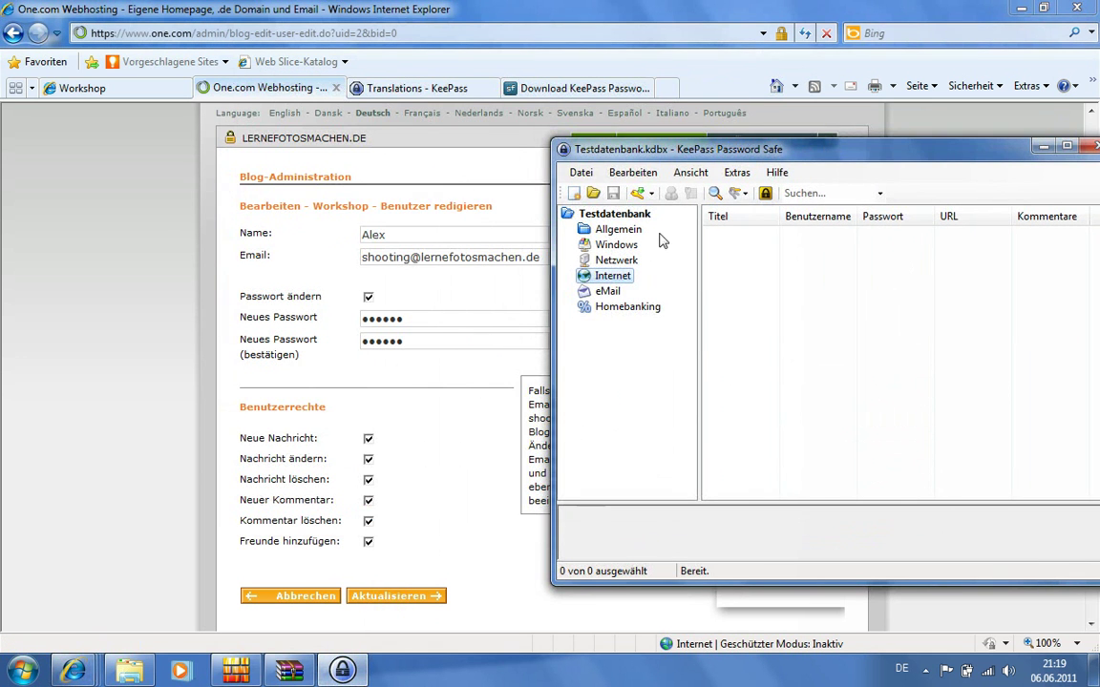
Add an Internet entry titled 'Workshop - lernefotosmachen.de' with the blog's login e-mail as user name
left_click(609, 282)
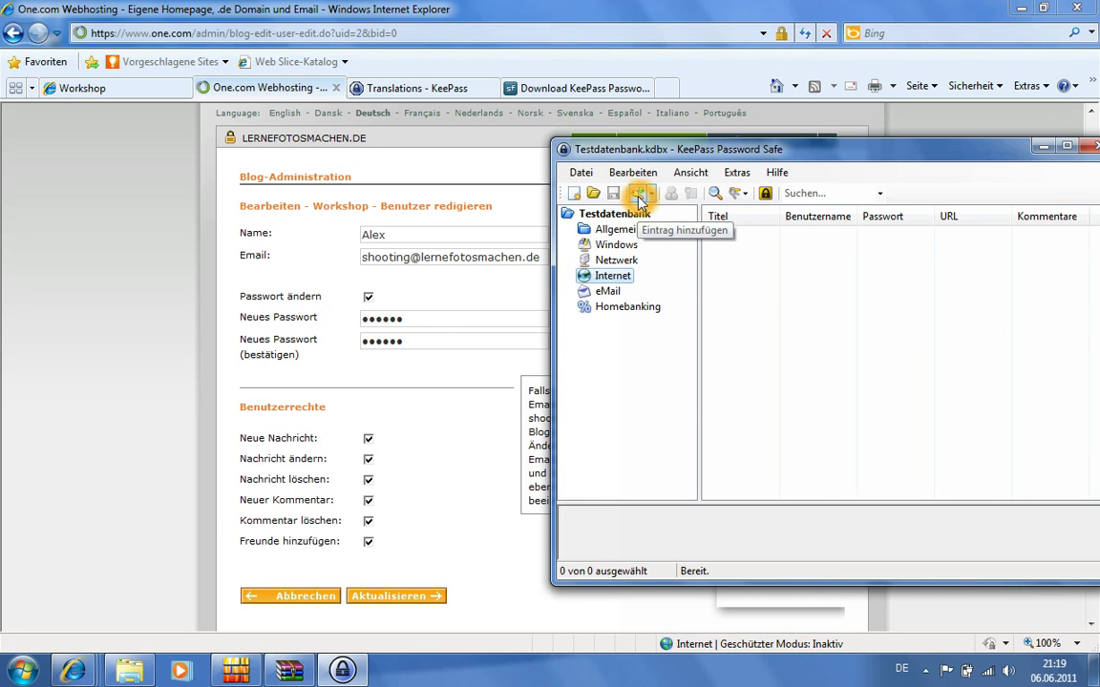
left_click(638, 197)
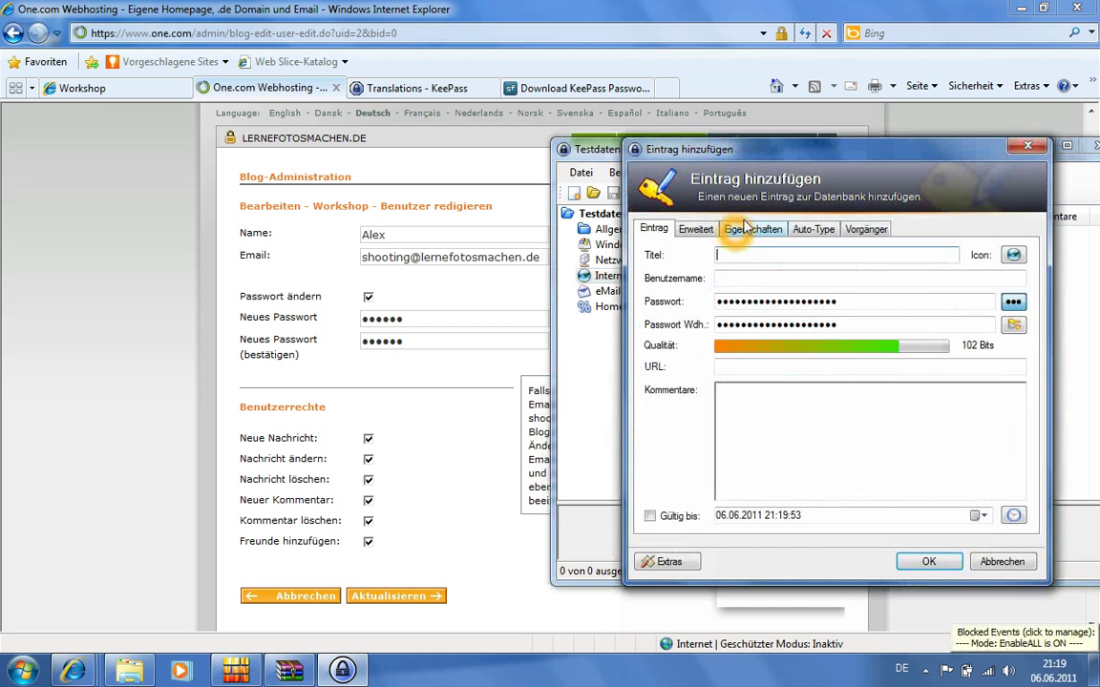
left_click_drag(745, 148, 740, 127)
left_click(721, 234)
left_click(773, 236)
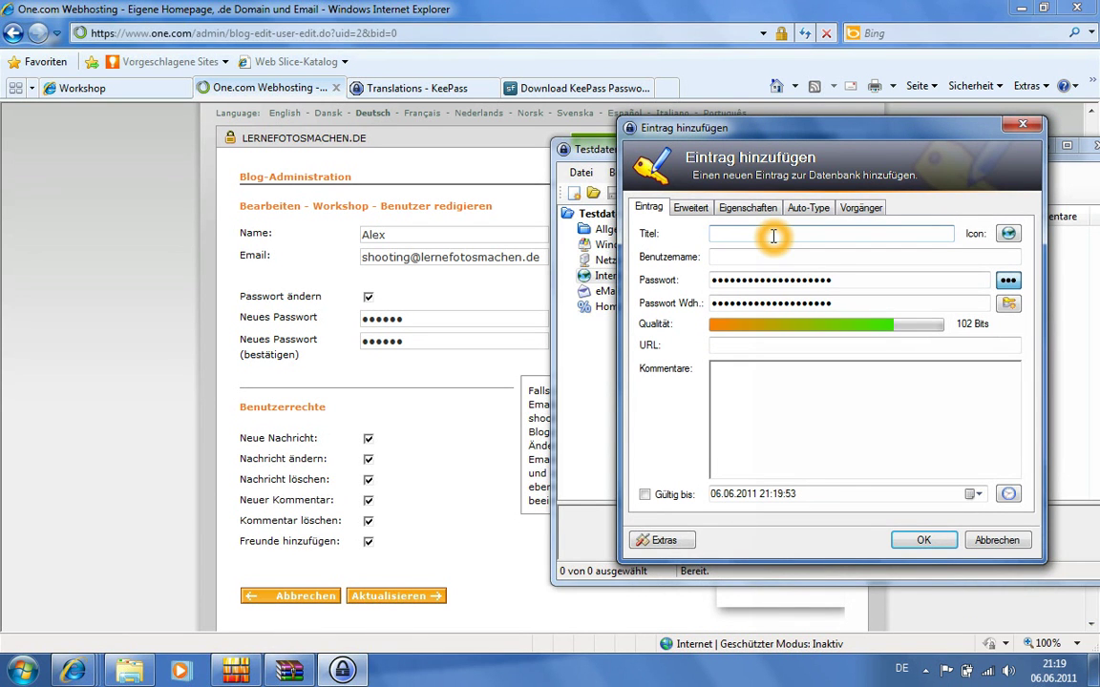
type("Workshop")
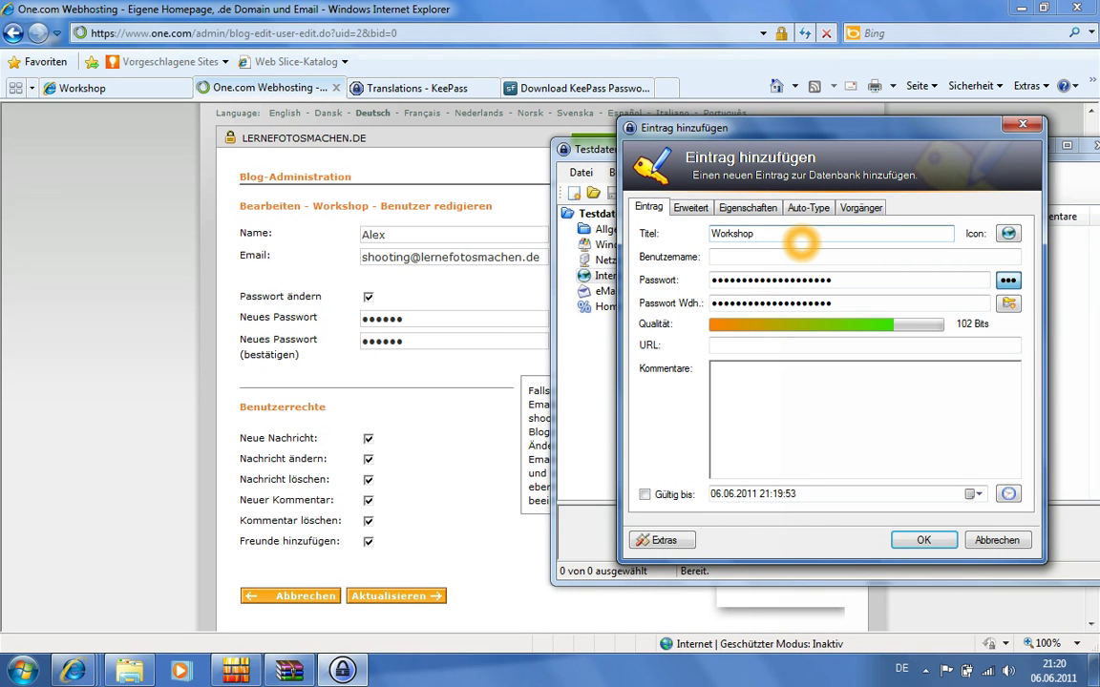
type(" - lernefotosmachen.de")
left_click(783, 256)
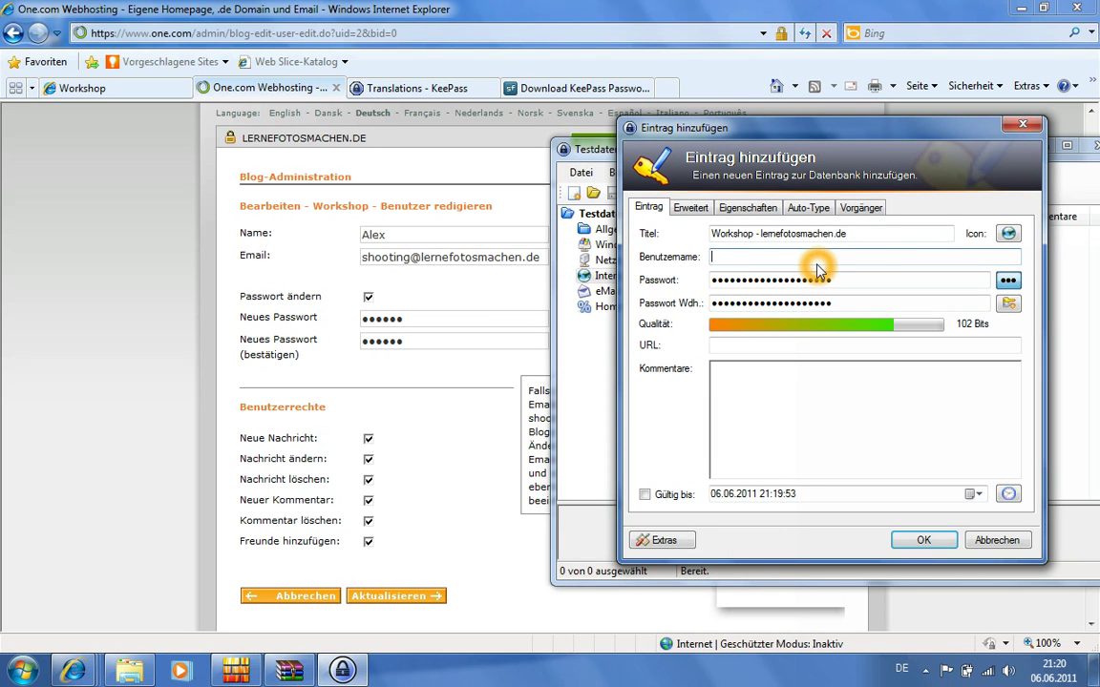
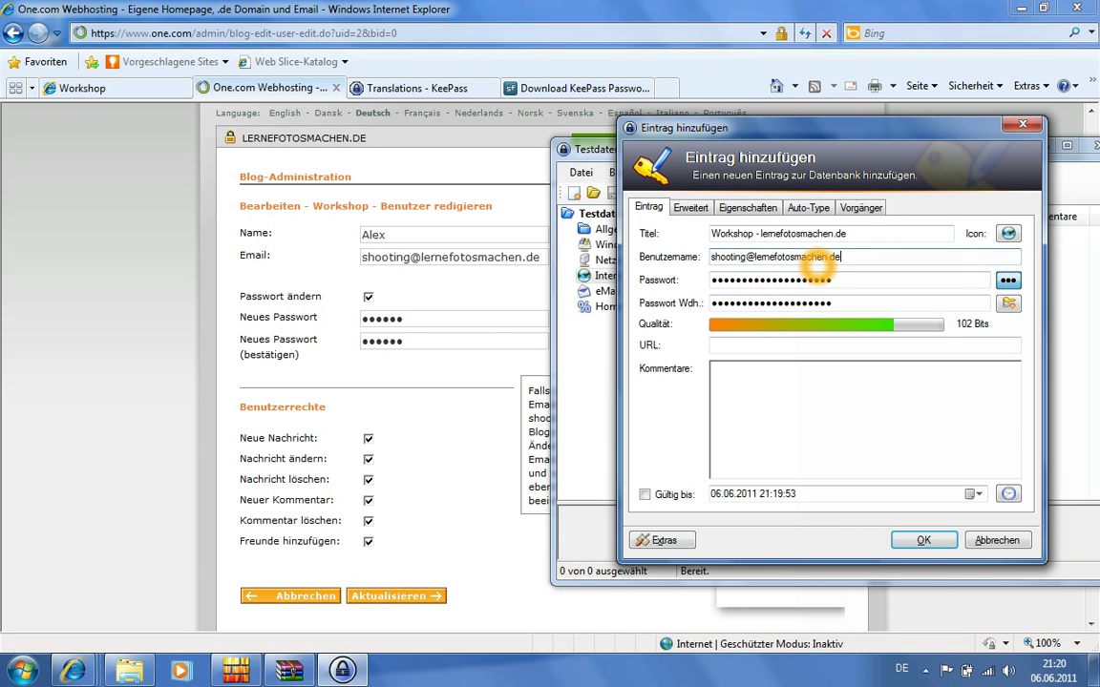
Replace the generated password with the blog password in both fields and save the entry
key("Tab")
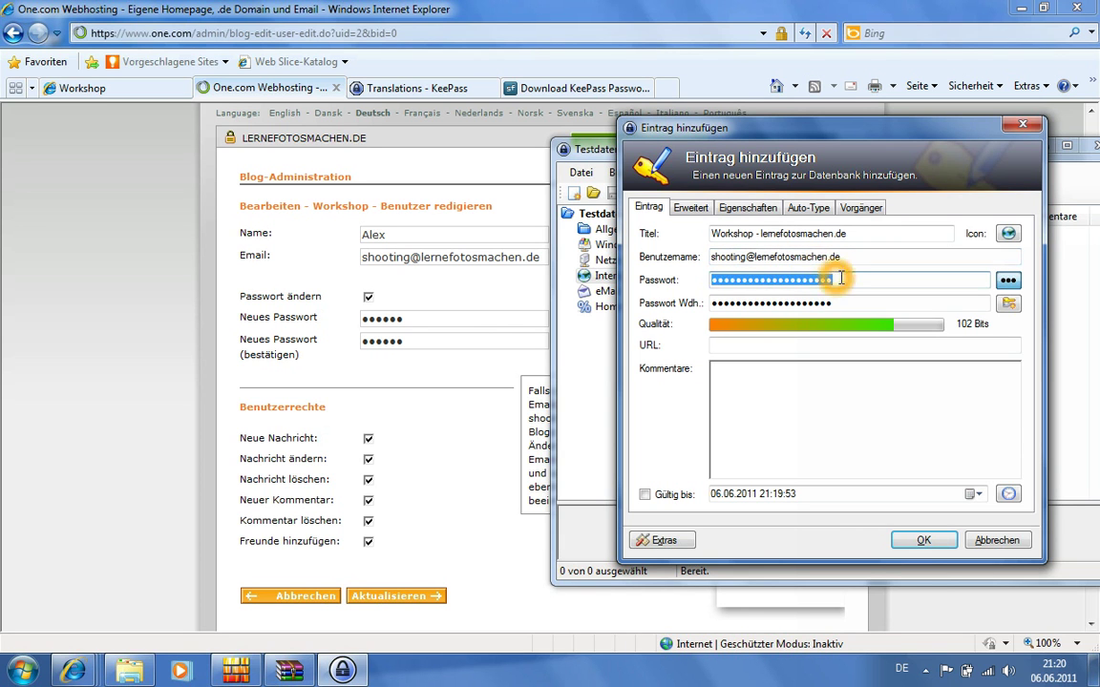
left_click(1016, 285)
left_click_drag(854, 279, 716, 279)
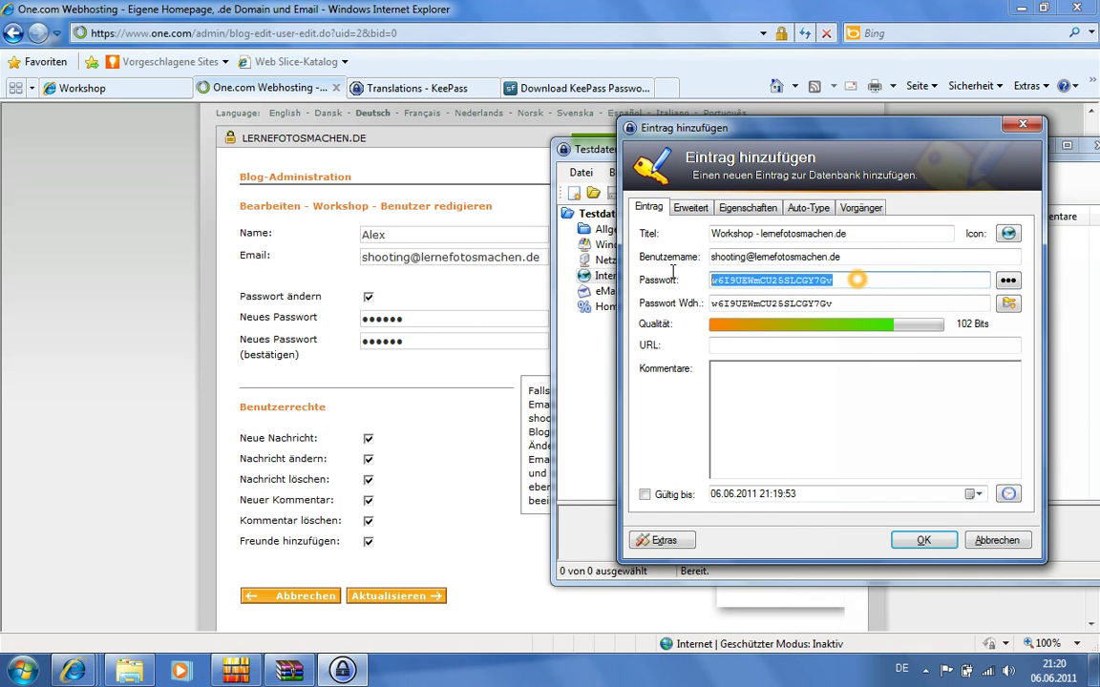
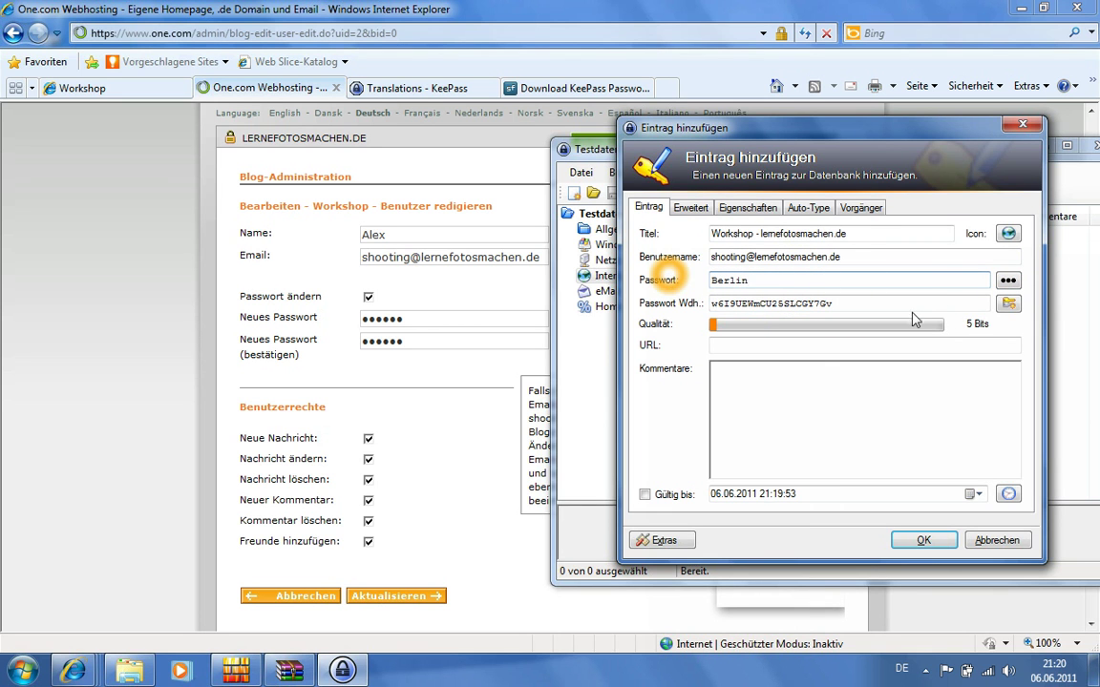
left_click_drag(829, 304, 640, 315)
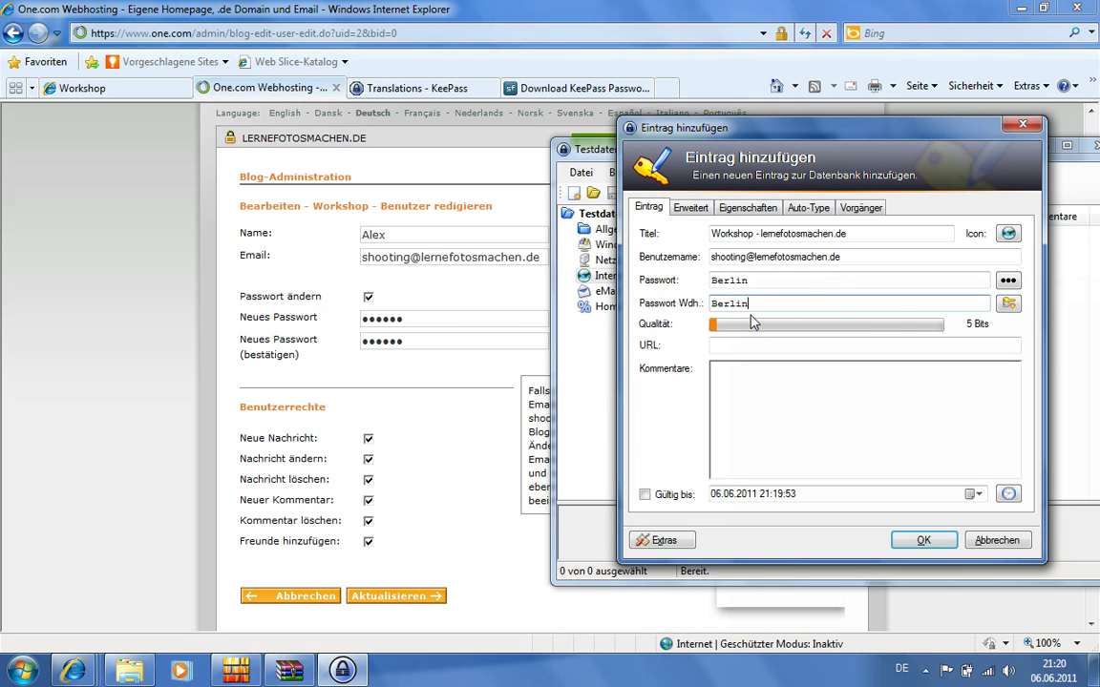
left_click(923, 542)
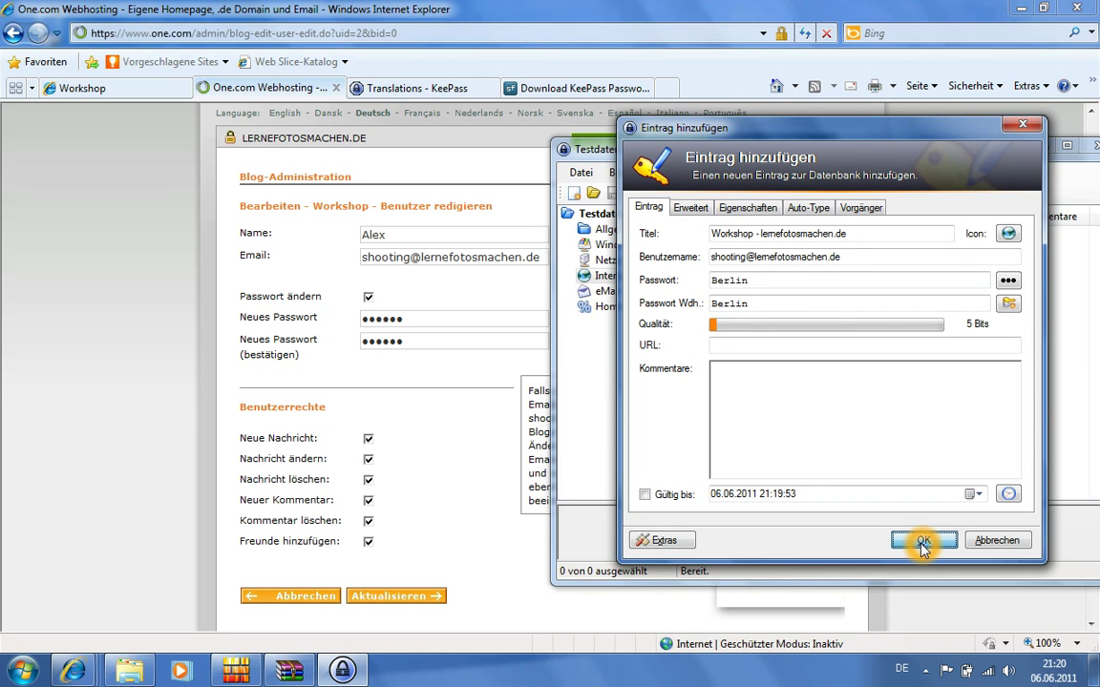
Save the database and widen the Titel and Benutzername columns to show the Workshop entry
left_click(613, 196)
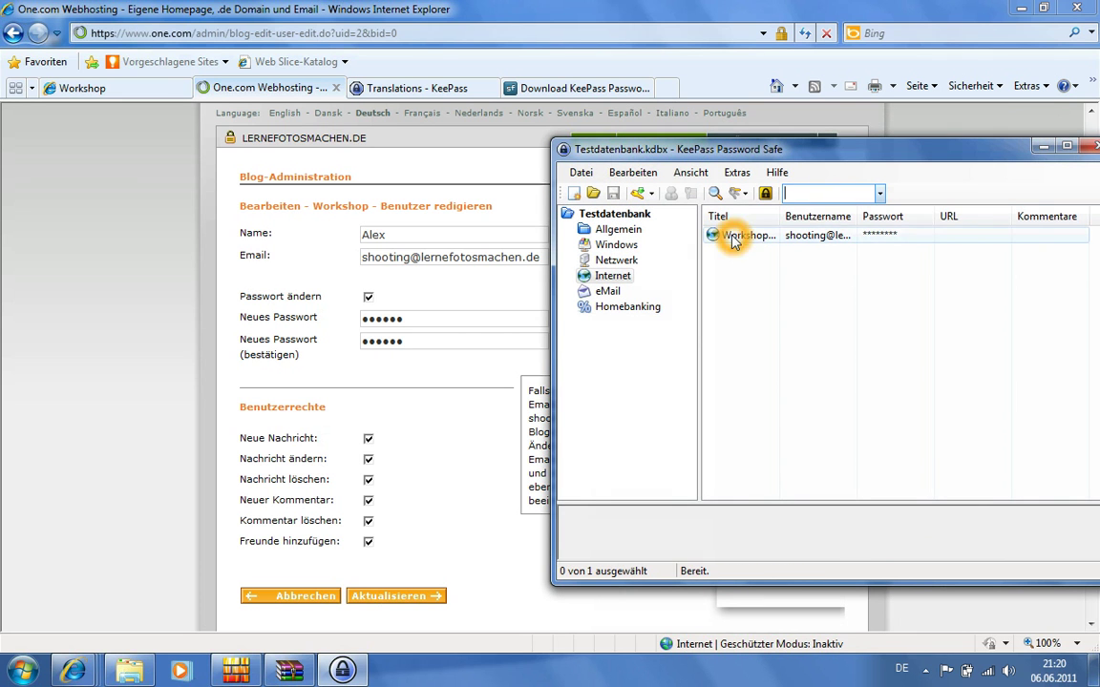
left_click_drag(782, 217, 804, 216)
left_click_drag(875, 217, 914, 217)
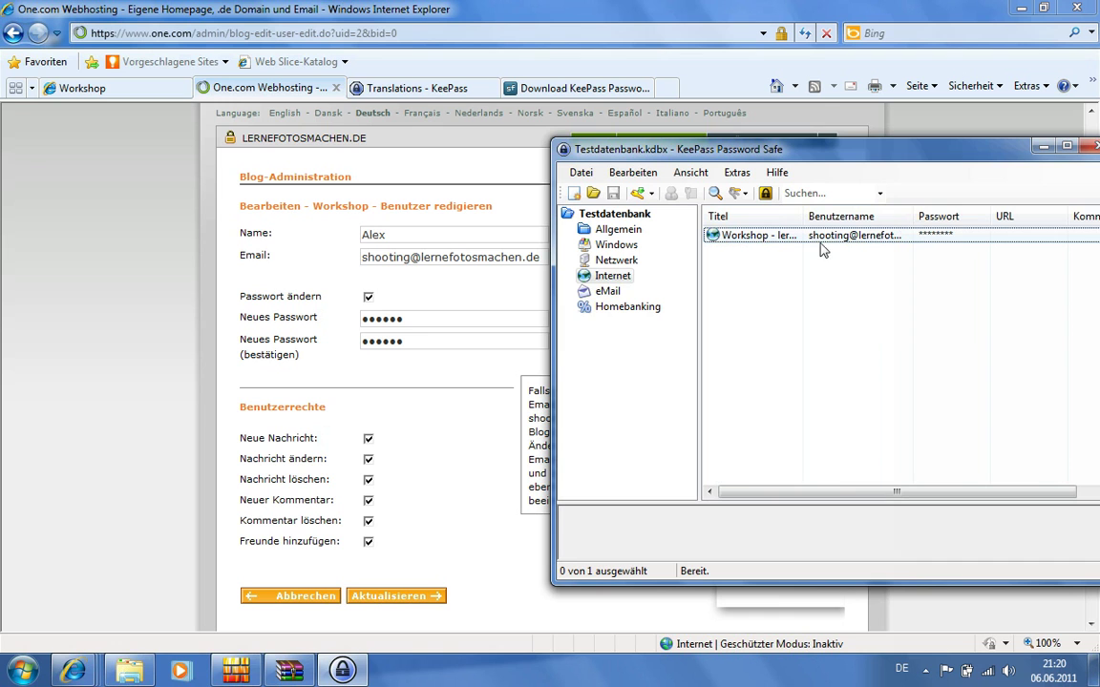
left_click(765, 236)
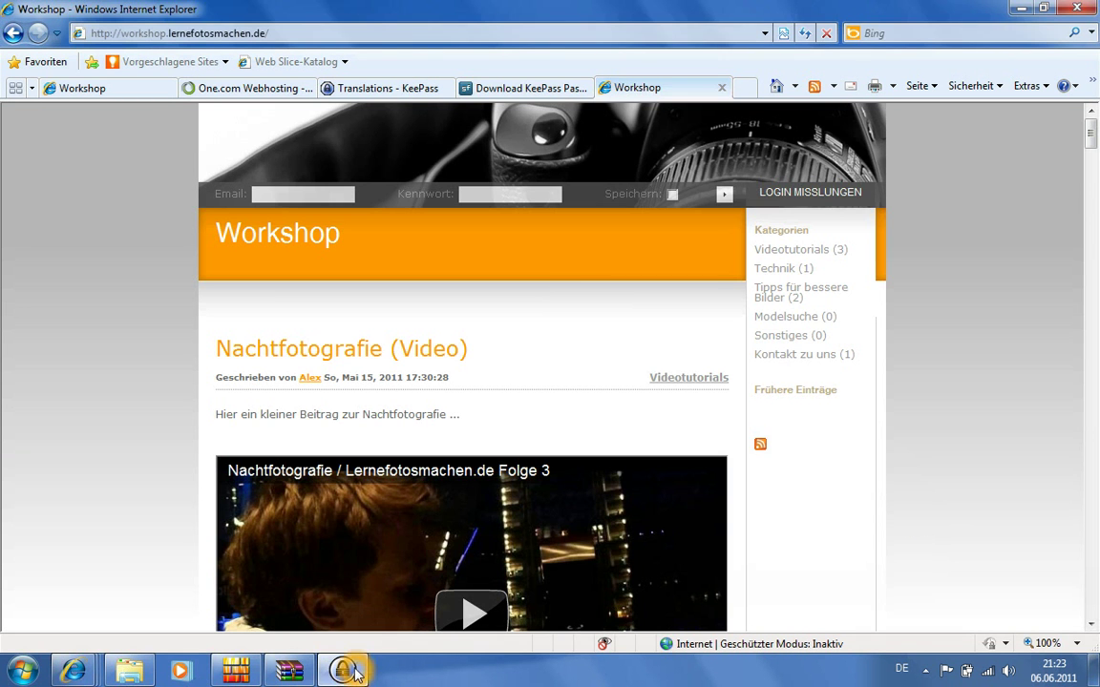
left_click(354, 672)
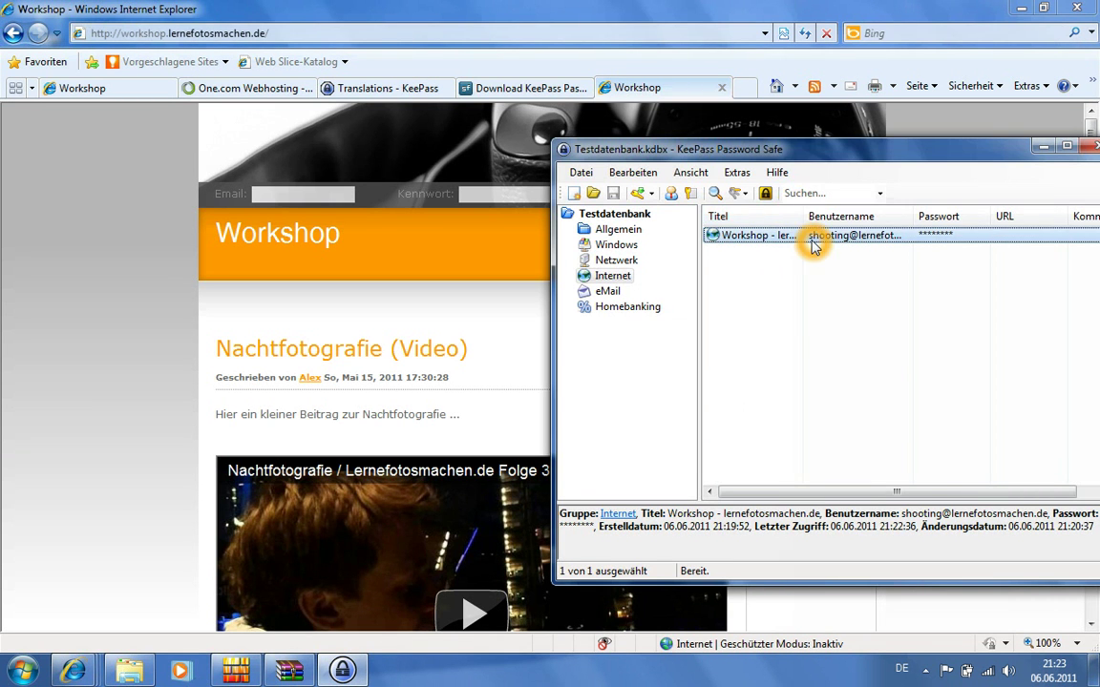
Drag the Workshop entry onto the blog's Email login field, focus that field, and return to KeePass
left_click_drag(781, 250, 751, 245)
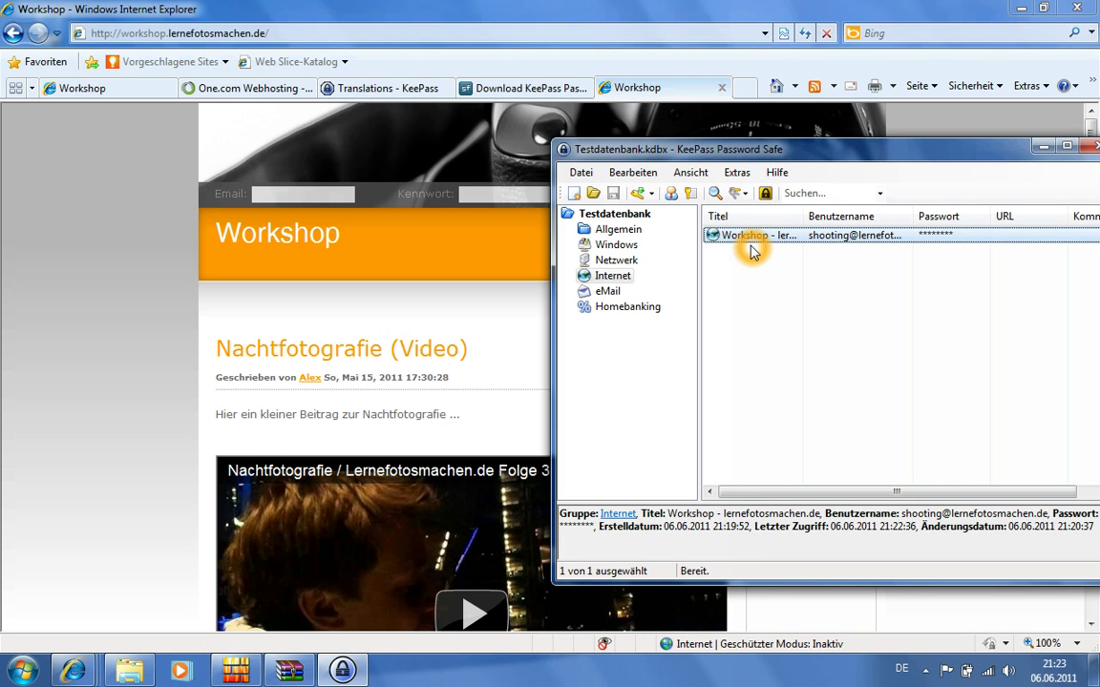
left_click_drag(751, 250, 279, 195)
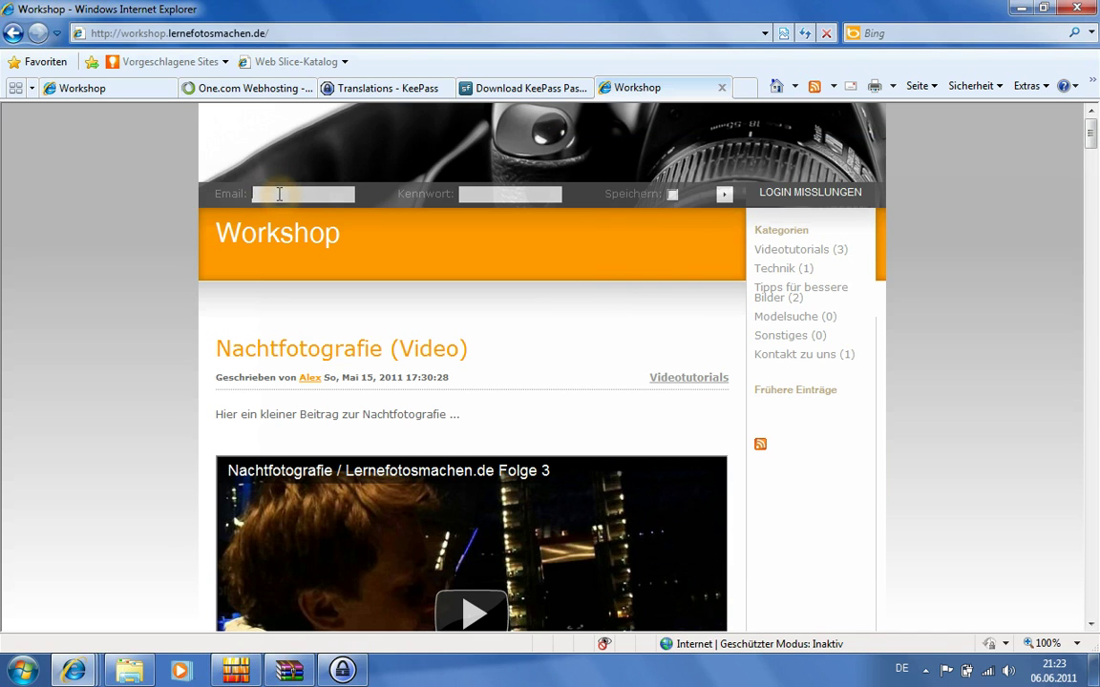
left_click(231, 189)
left_click(238, 38)
left_click(260, 192)
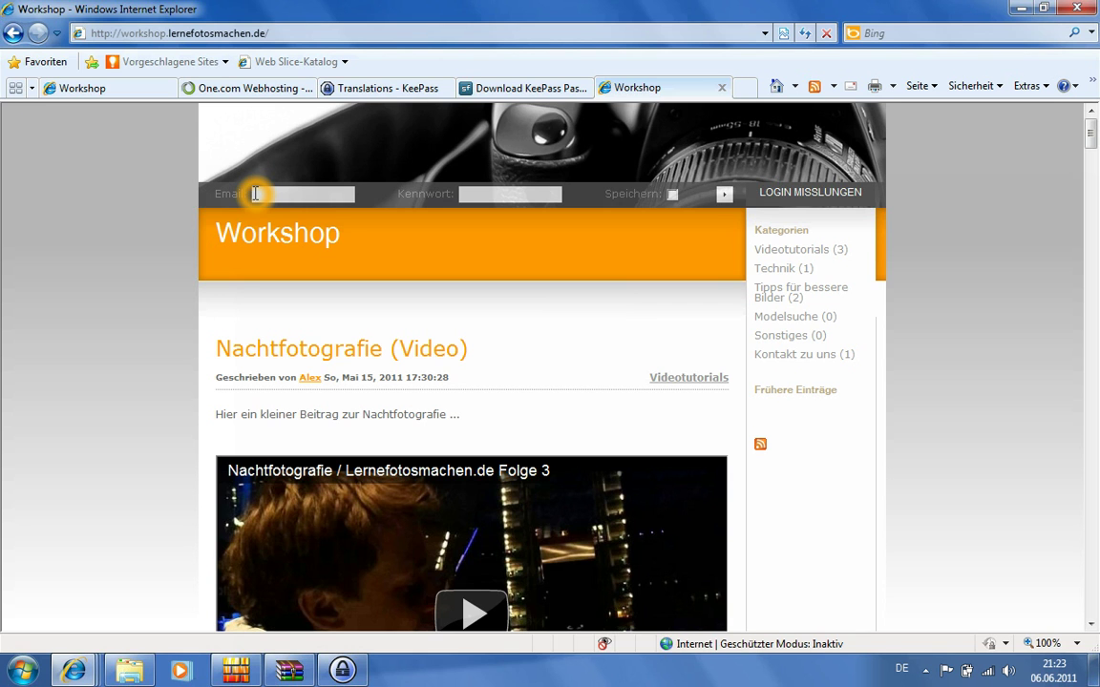
left_click(256, 193)
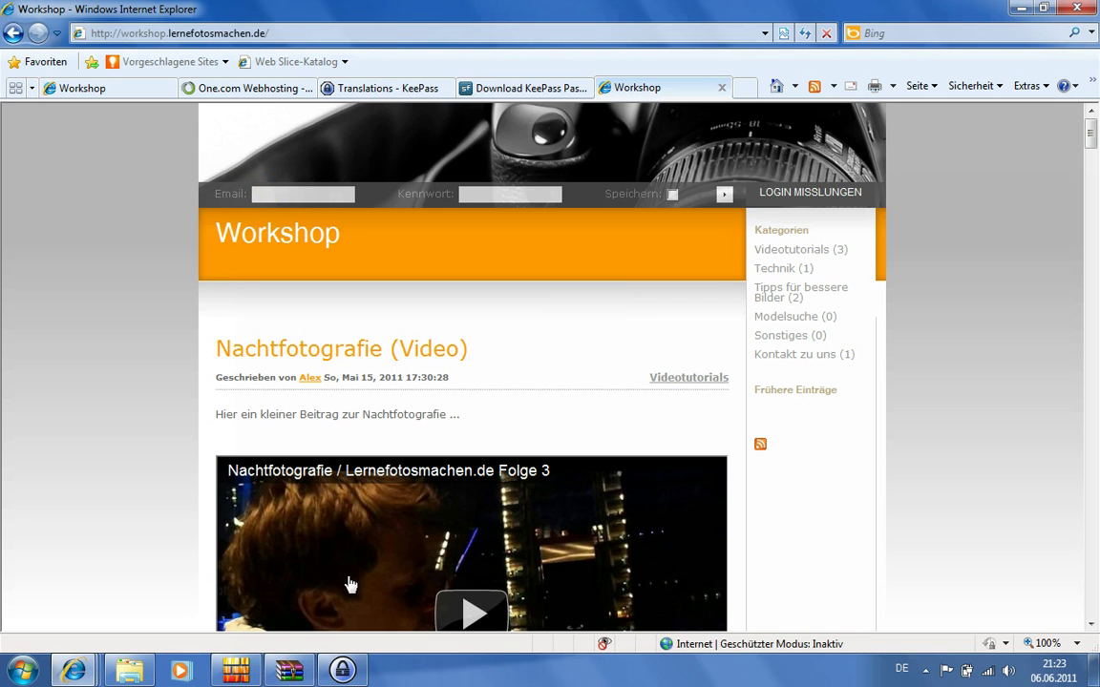
left_click(342, 671)
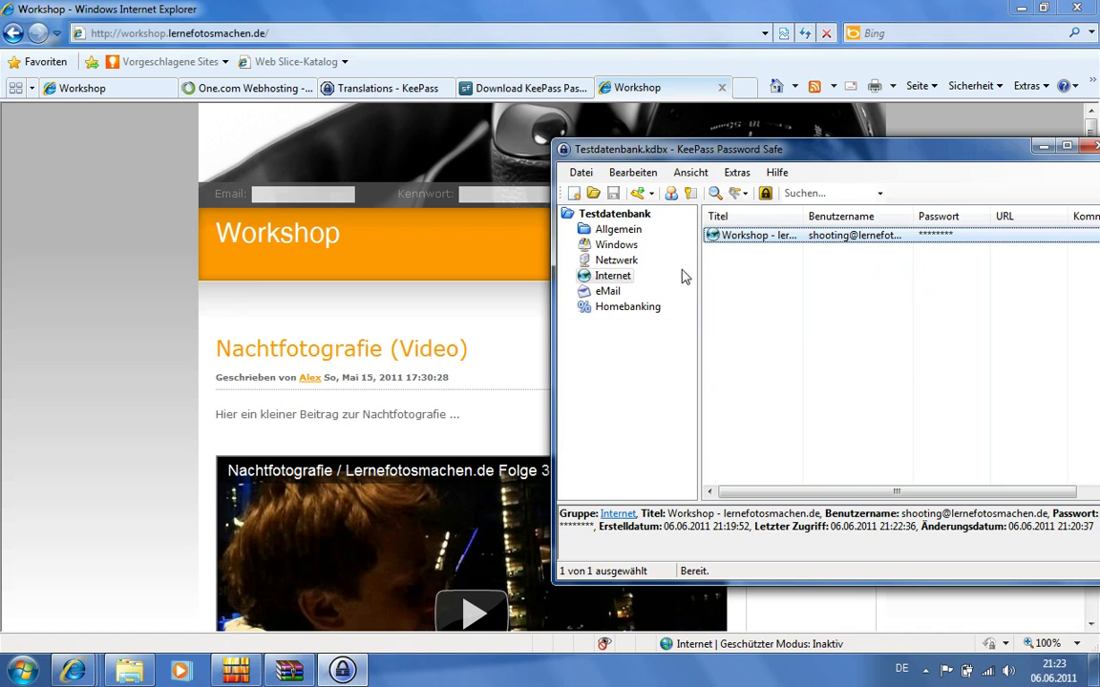
Run Auto-Type ausführen on the Workshop entry to log into the blog, then return to KeePass
left_click(738, 240)
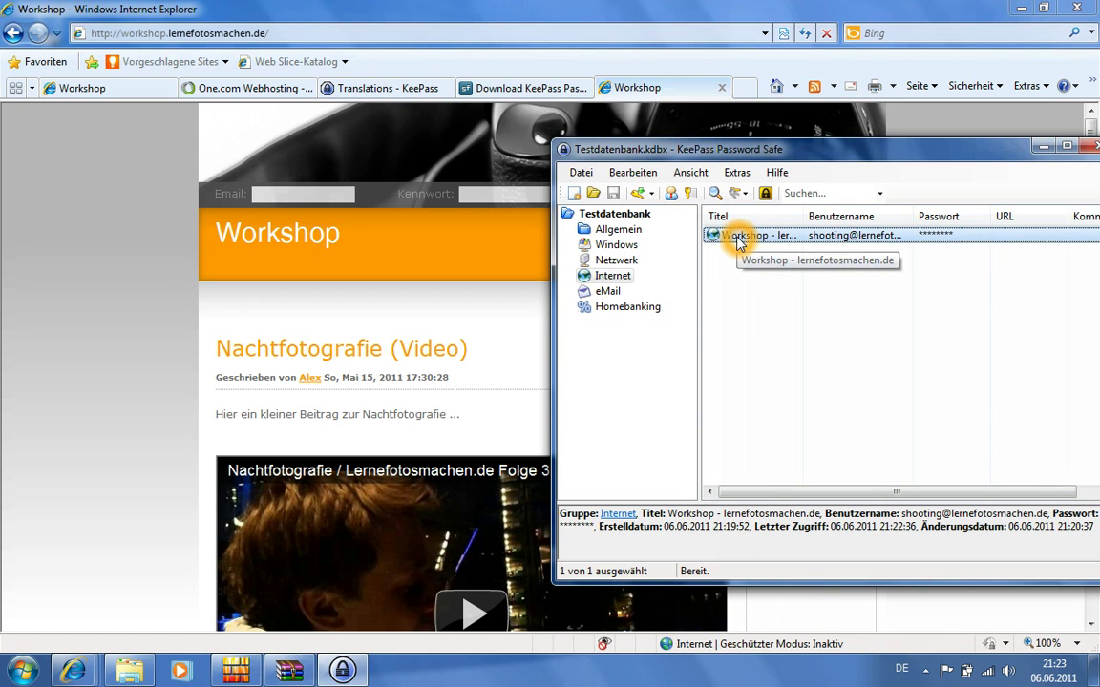
left_click_drag(805, 216, 825, 215)
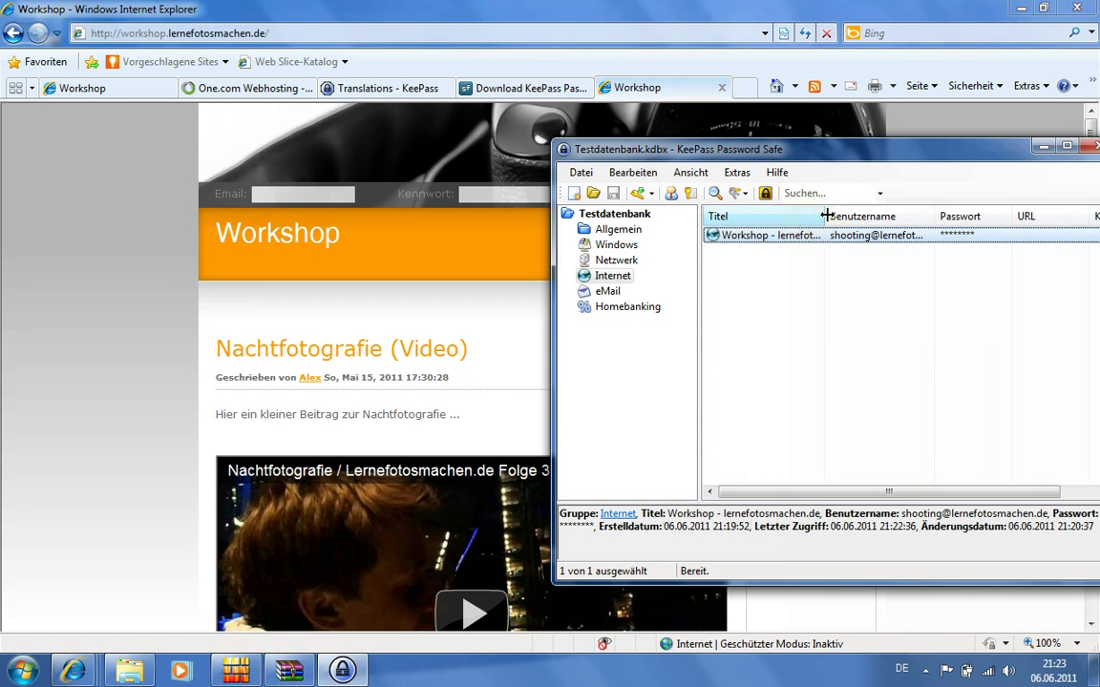
right_click(740, 240)
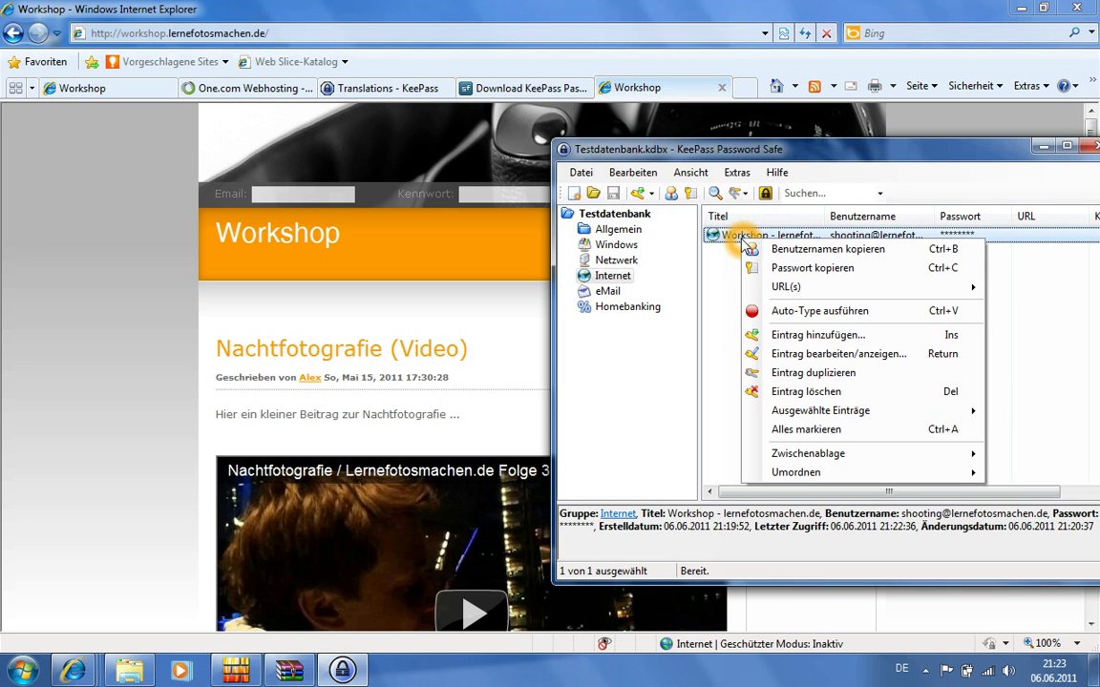
left_click(788, 311)
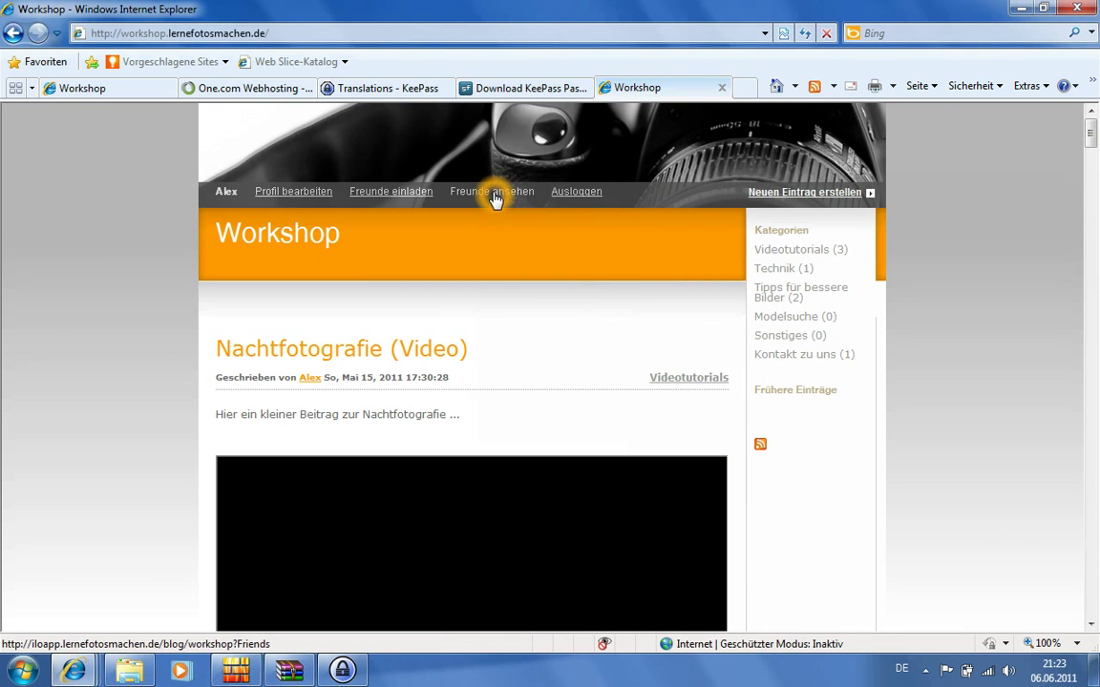
left_click(493, 195)
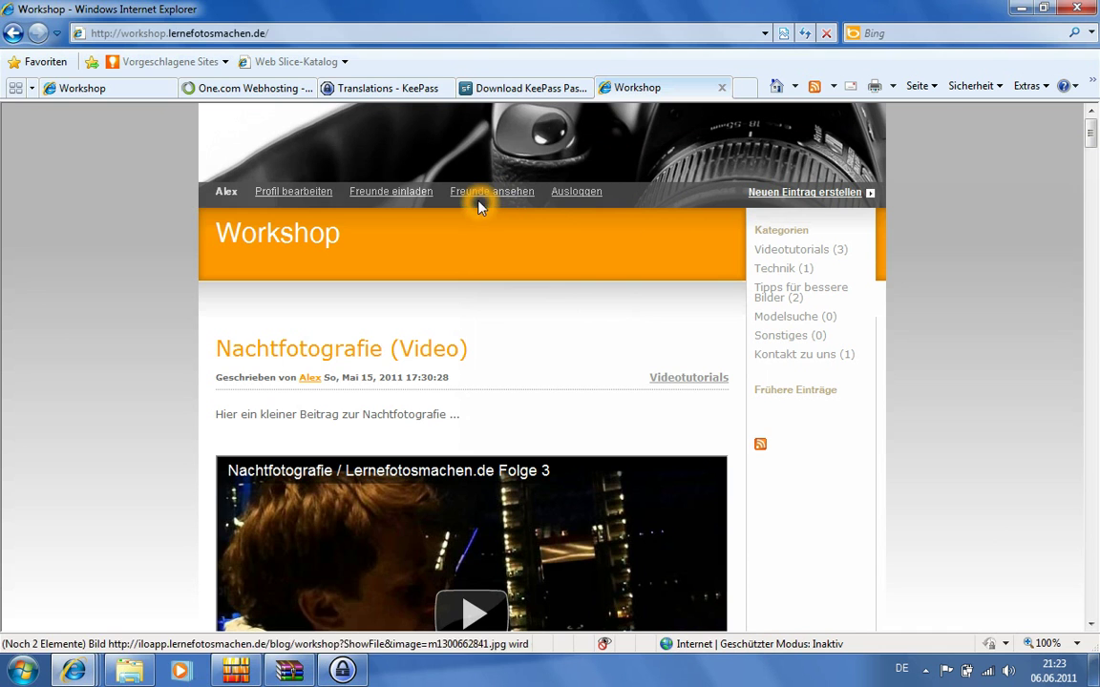
left_click(226, 193)
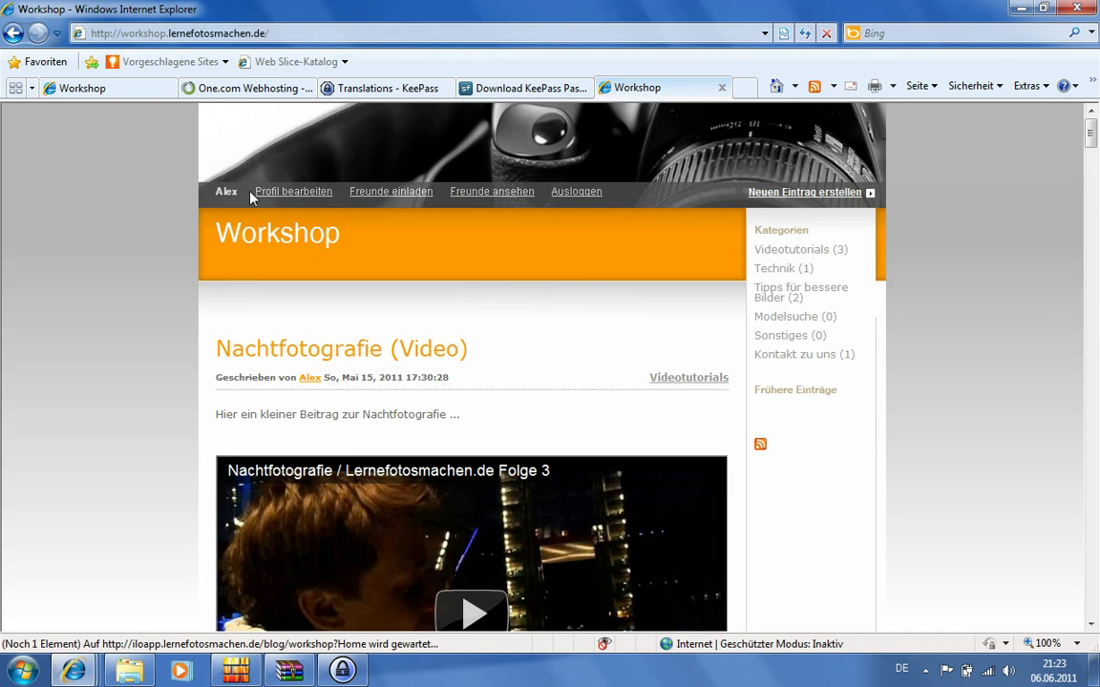
left_click(552, 195)
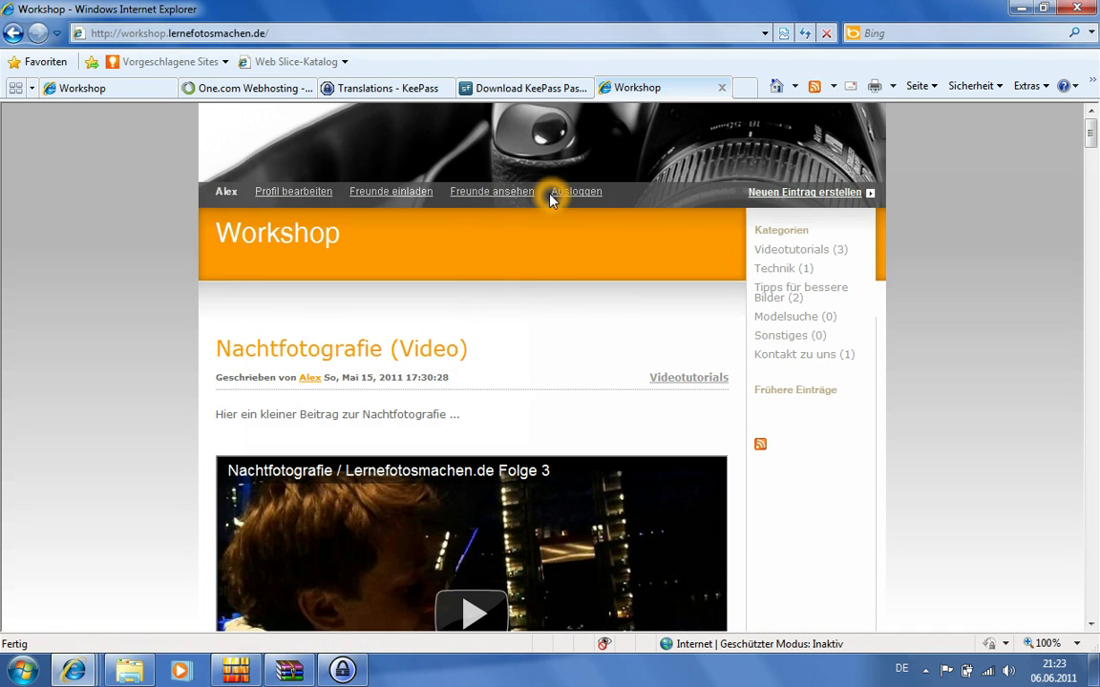
left_click(306, 203)
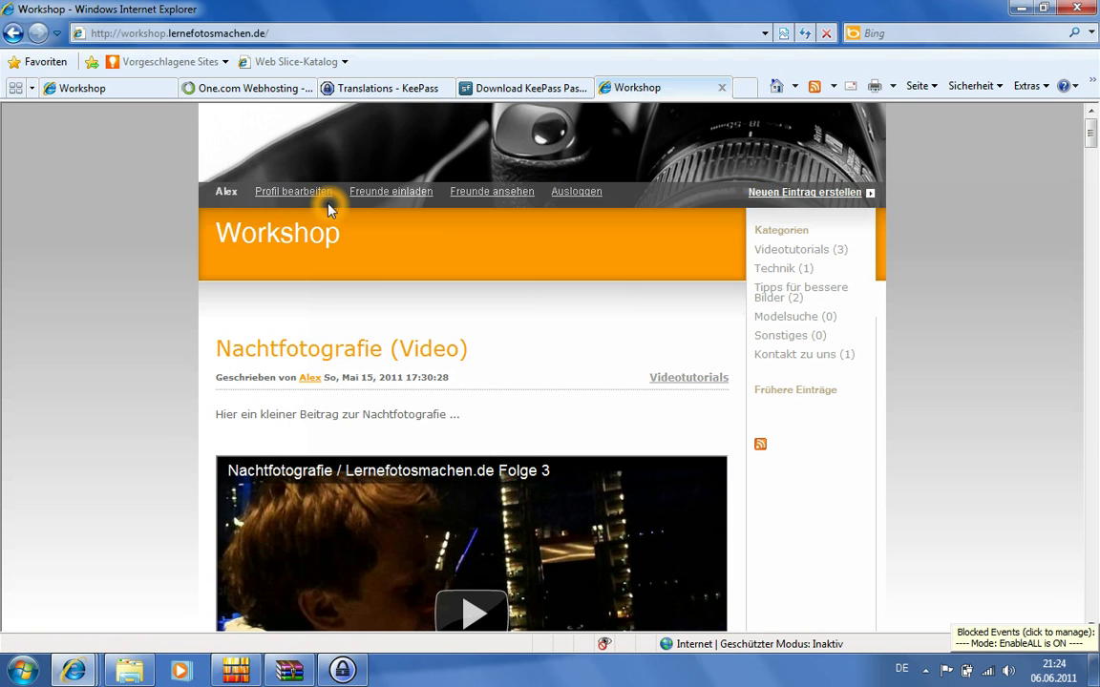
left_click(348, 671)
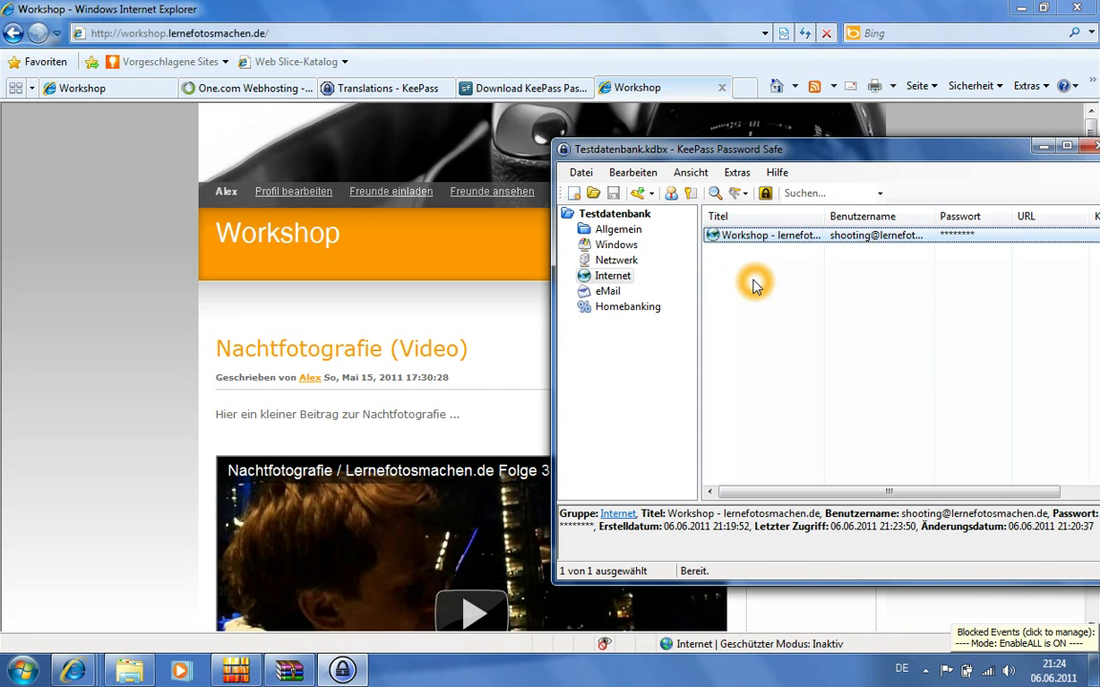